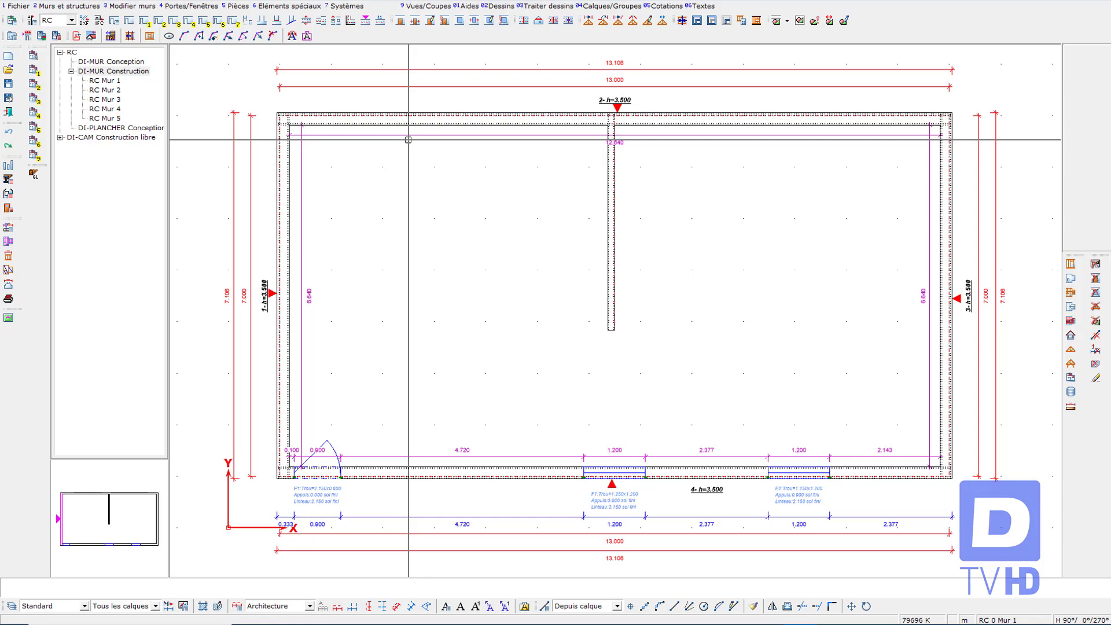
left_click(579, 12)
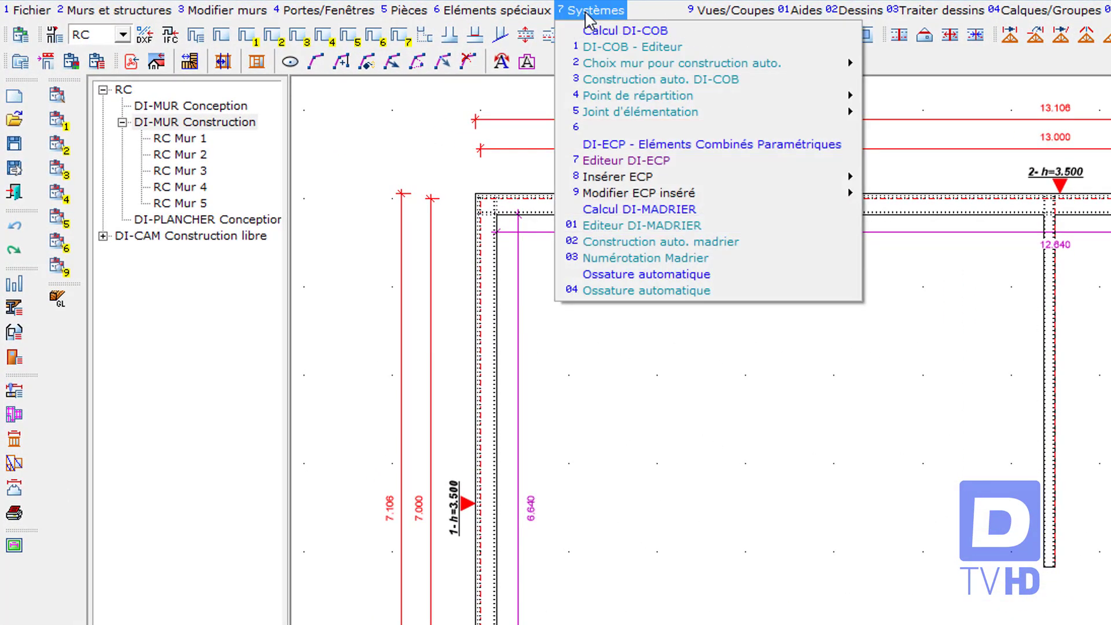
left_click(656, 291)
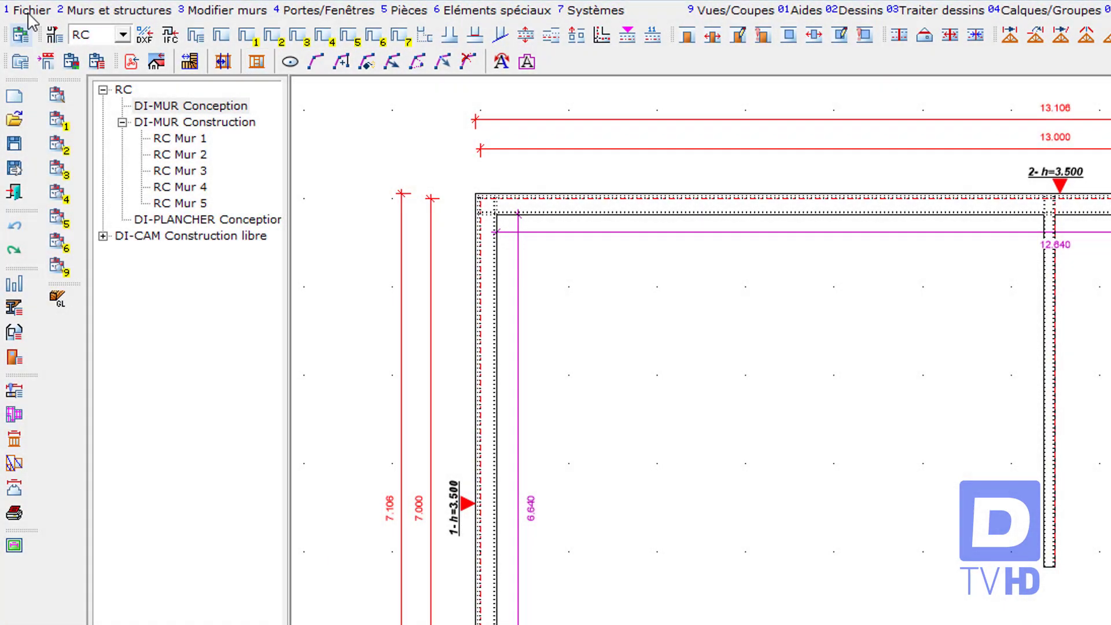
left_click(35, 10)
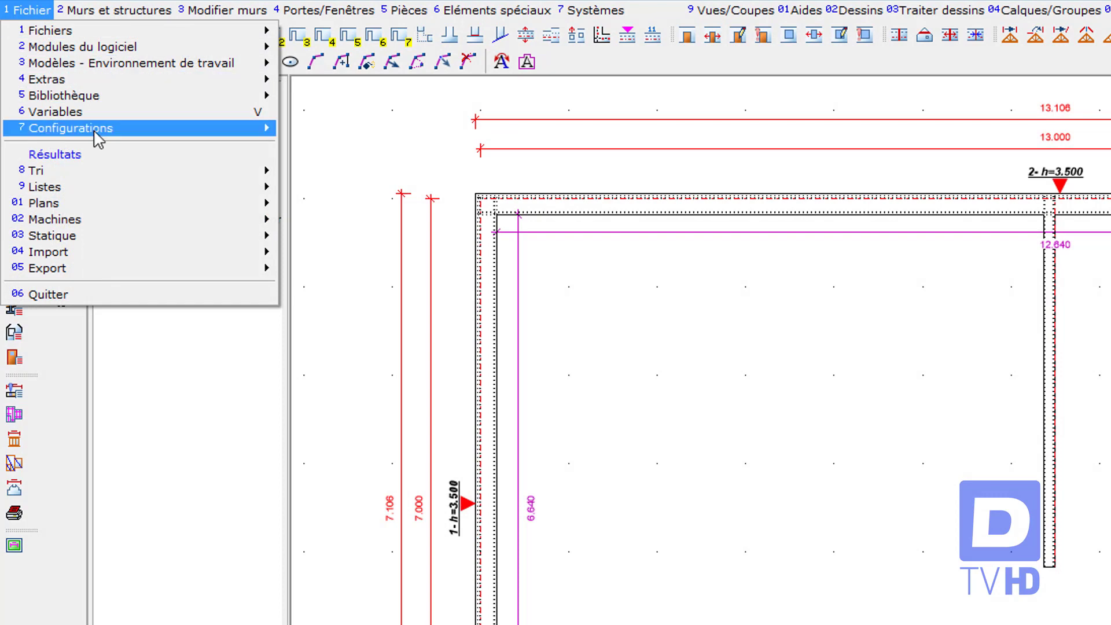
mouse_move(98, 137)
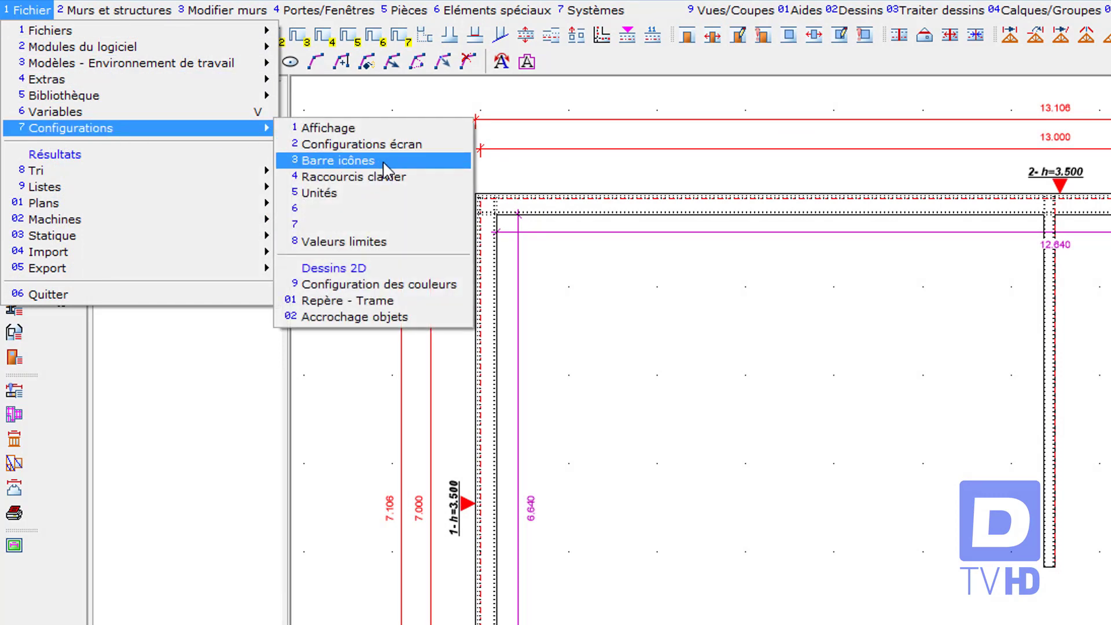
left_click(670, 154)
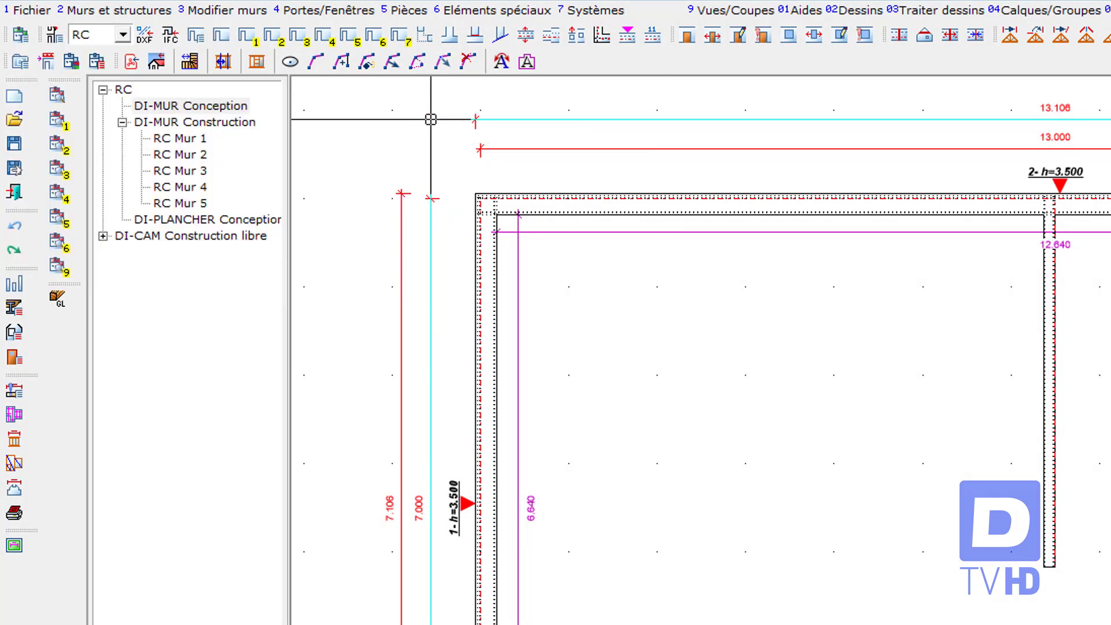
Start the Ossature automatique command and select the four exterior walls and the interior partition for framing.
left_click(256, 60)
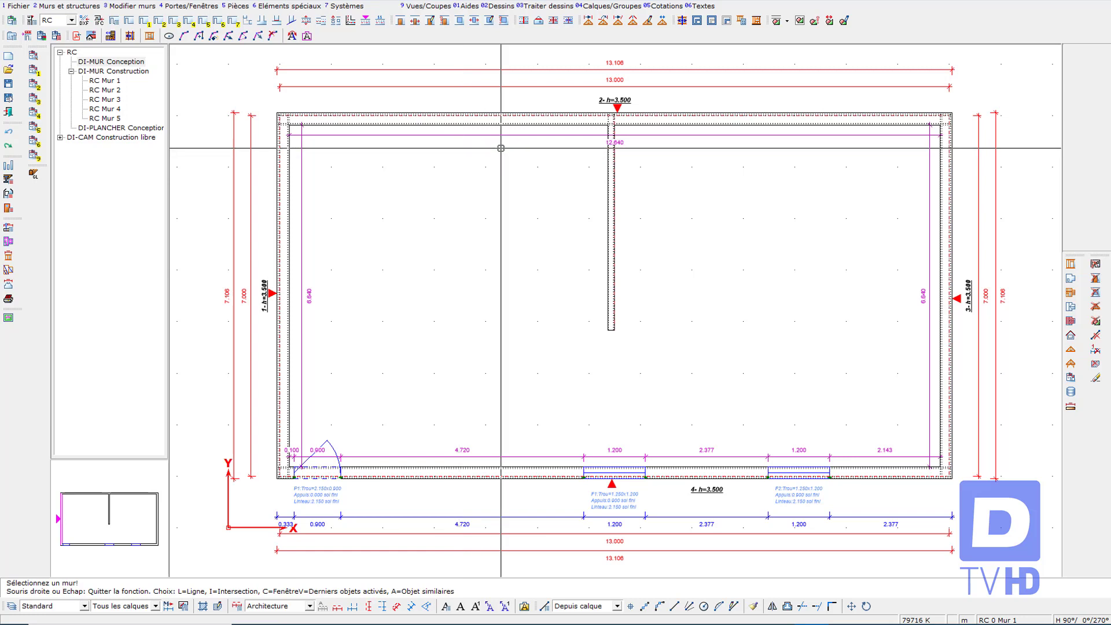
left_click(530, 122)
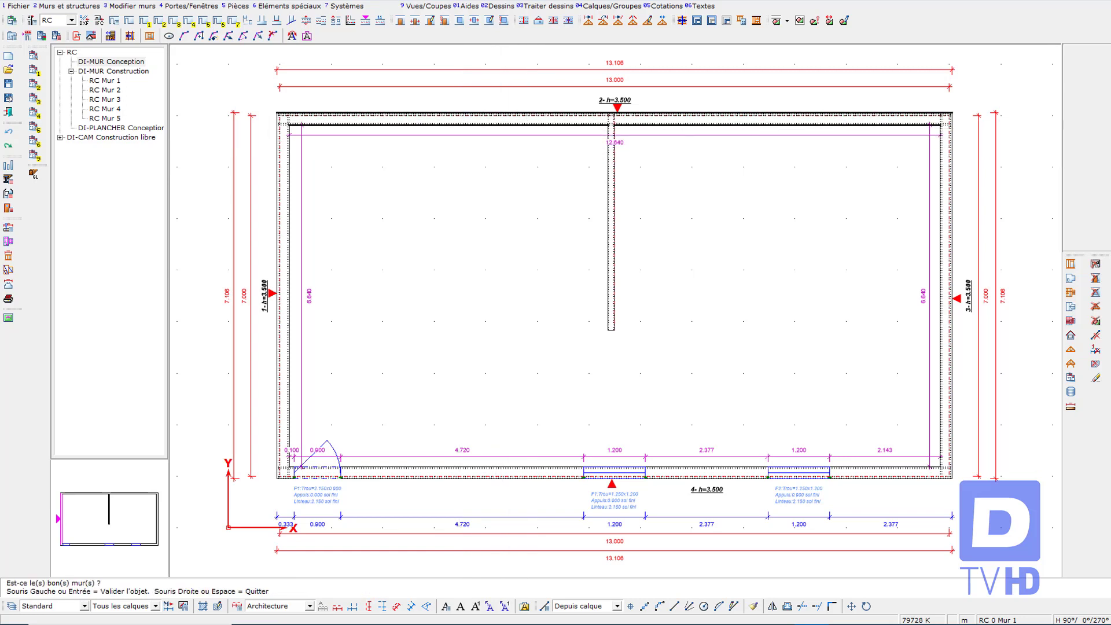
left_click(530, 122)
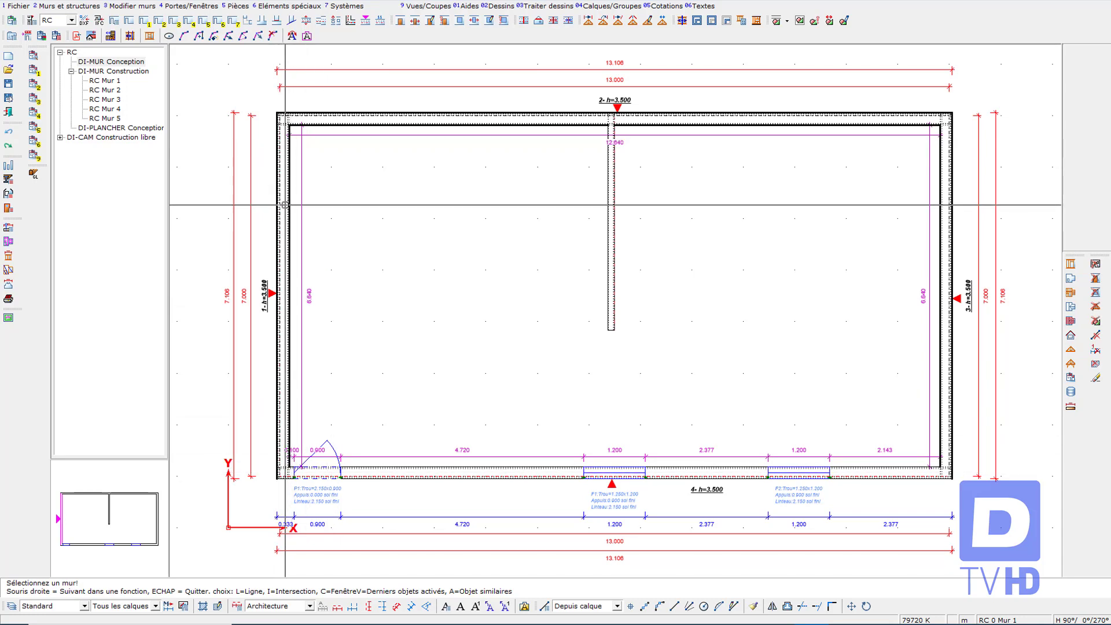
left_click(504, 471)
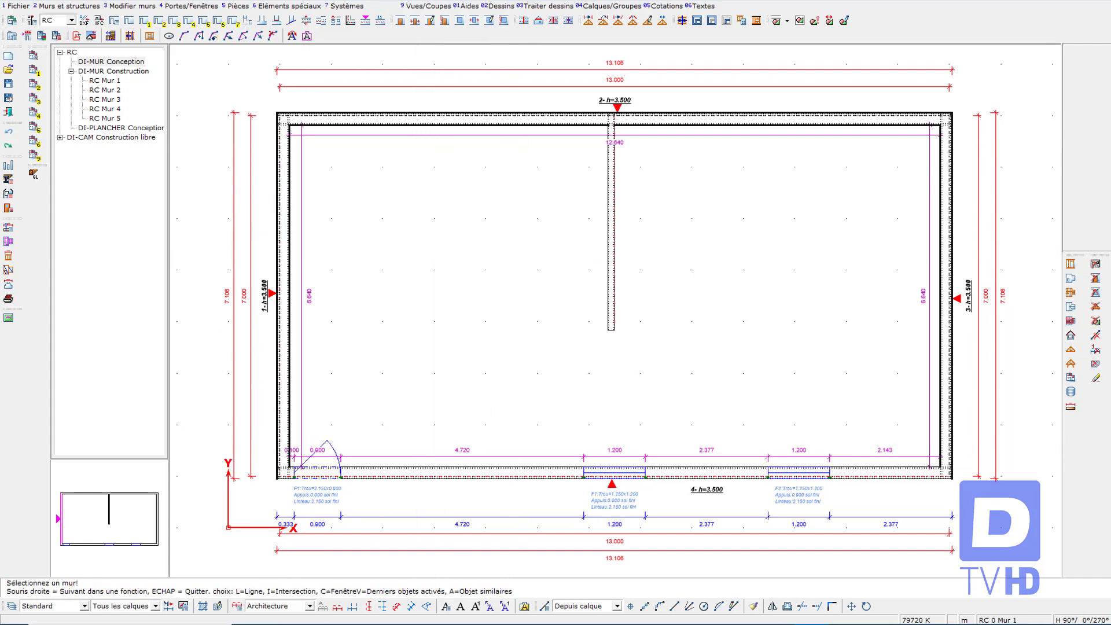
left_click(615, 226)
right_click(616, 225)
left_click(617, 226)
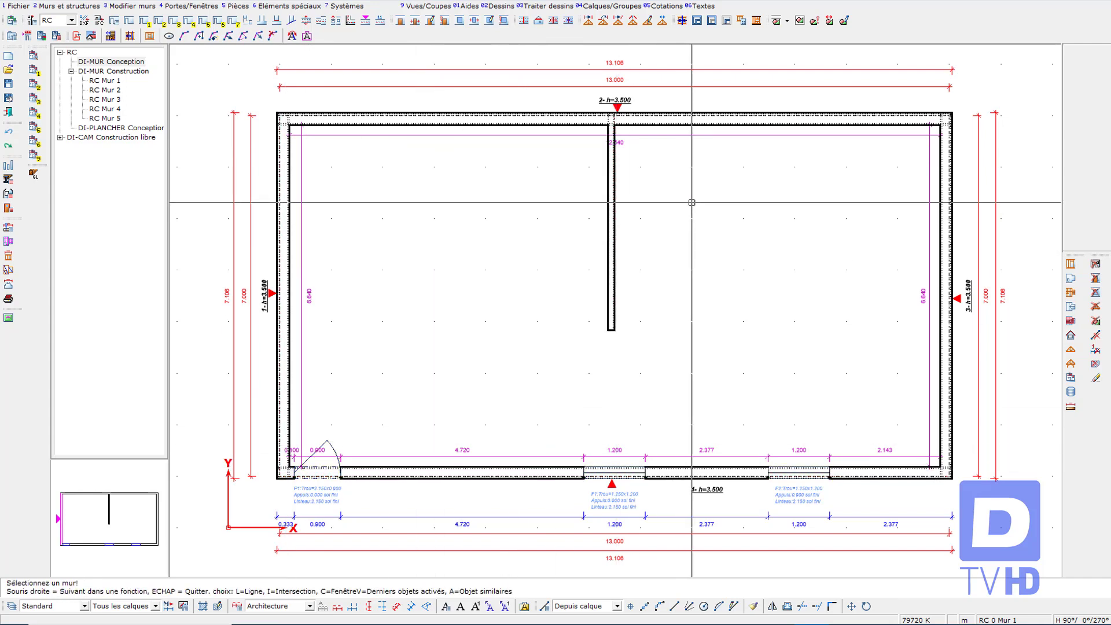
right_click(692, 202)
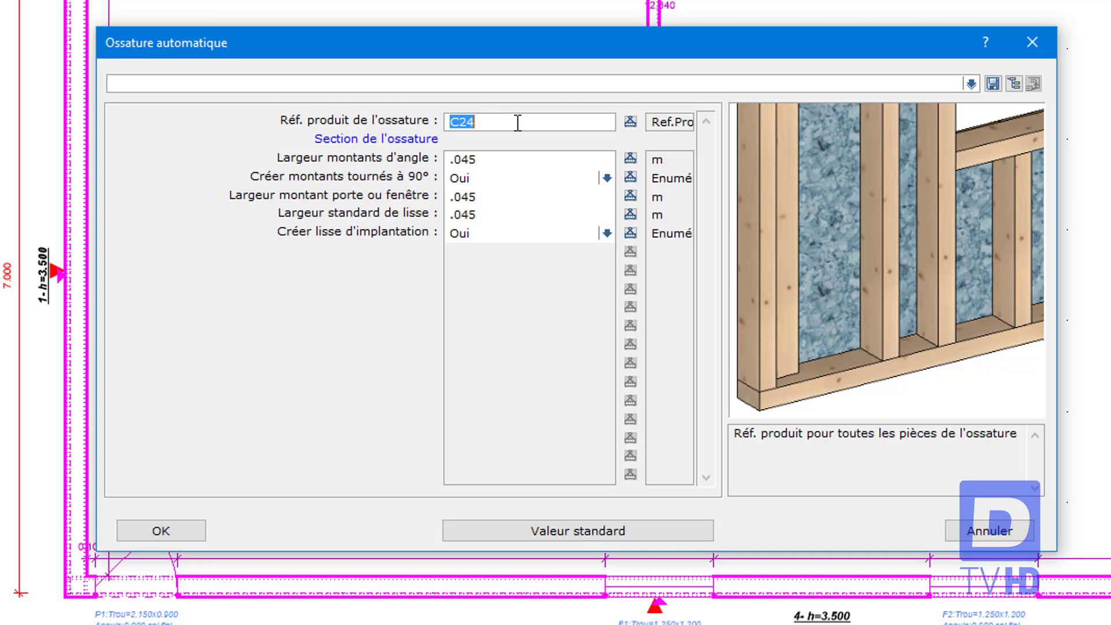
Generate C24 framing with 0.045 m corner studs, opening studs and plates, including studs turned at 90° and a lisse d'implantation.
left_click(478, 158)
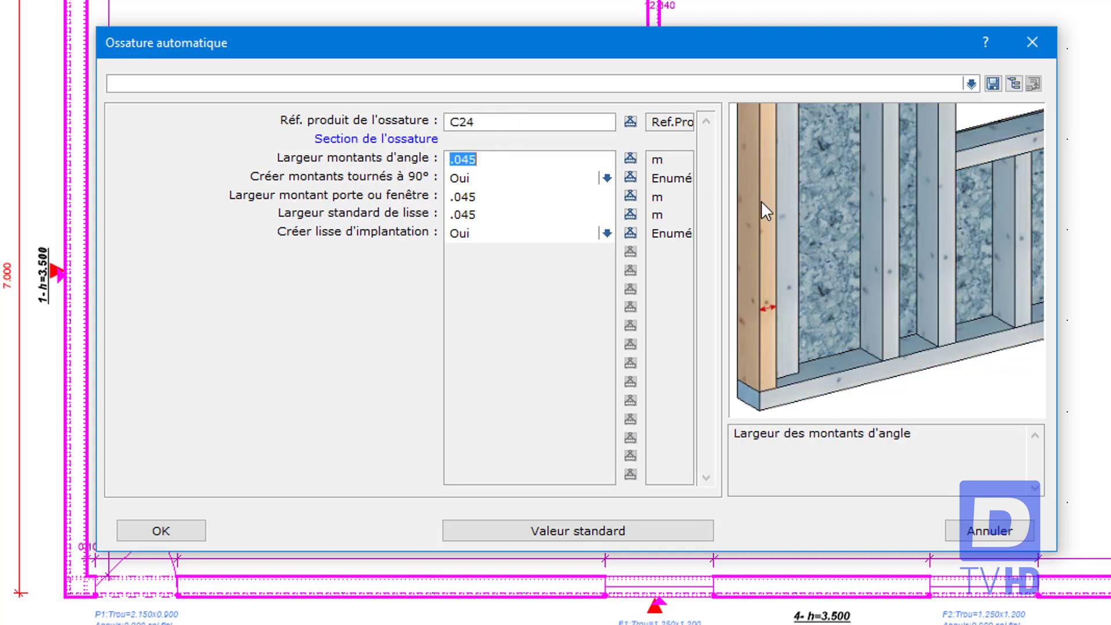
left_click(492, 174)
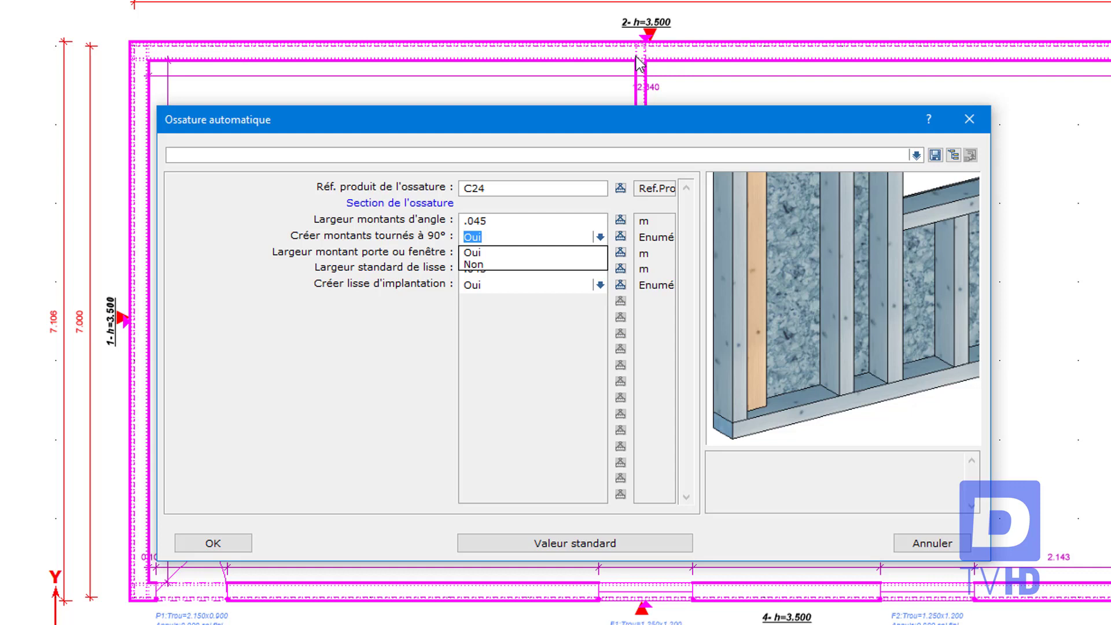
left_click(555, 237)
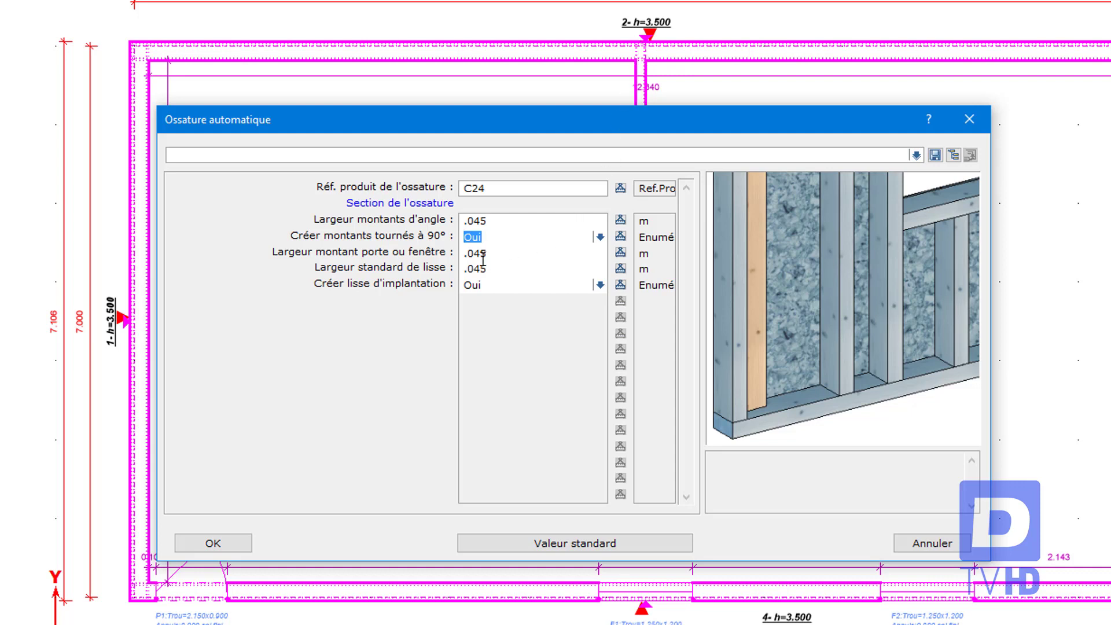
left_click(499, 253)
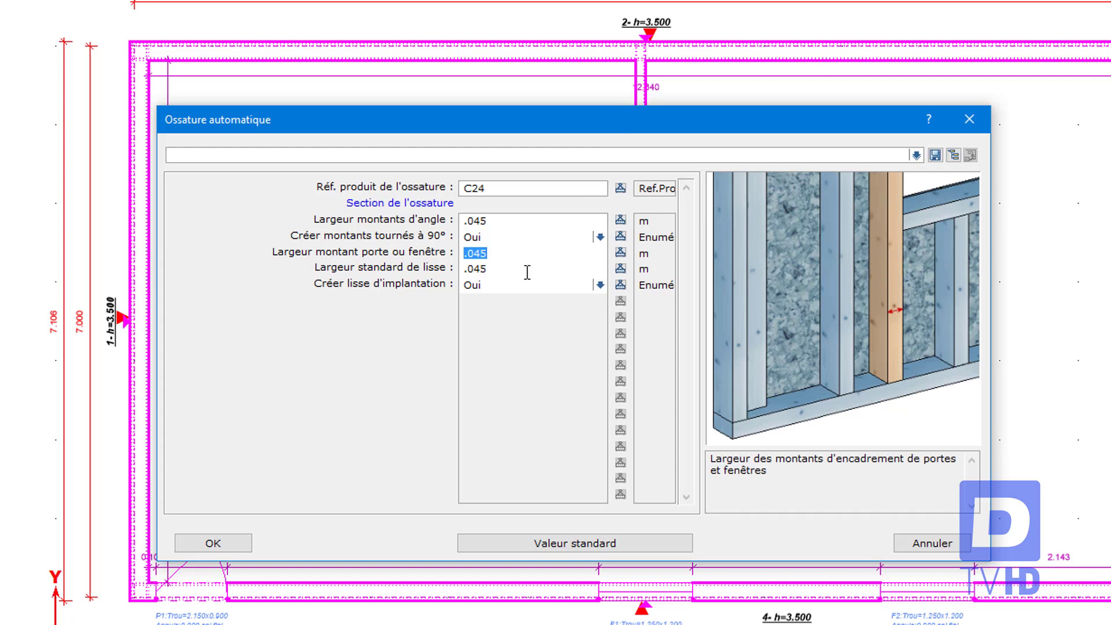
left_click(508, 268)
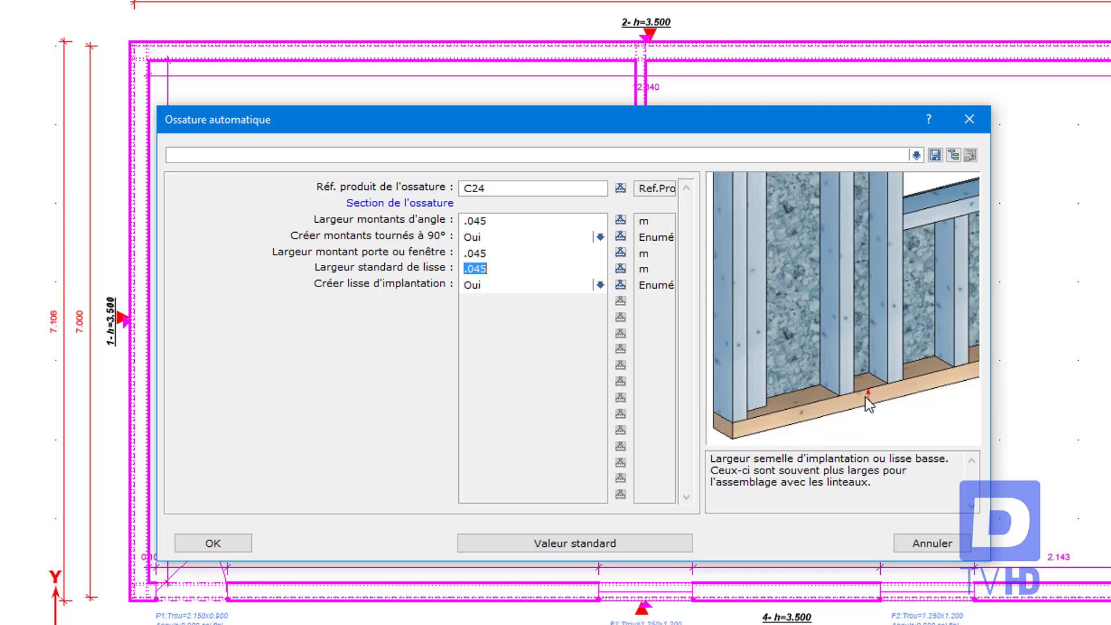
left_click(536, 287)
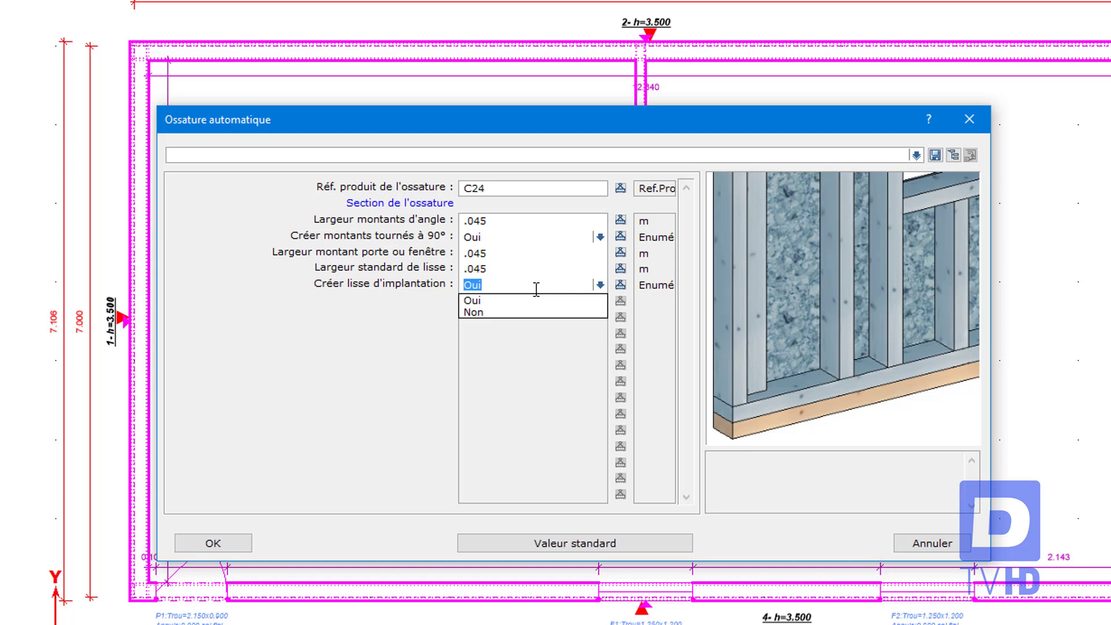
left_click(537, 290)
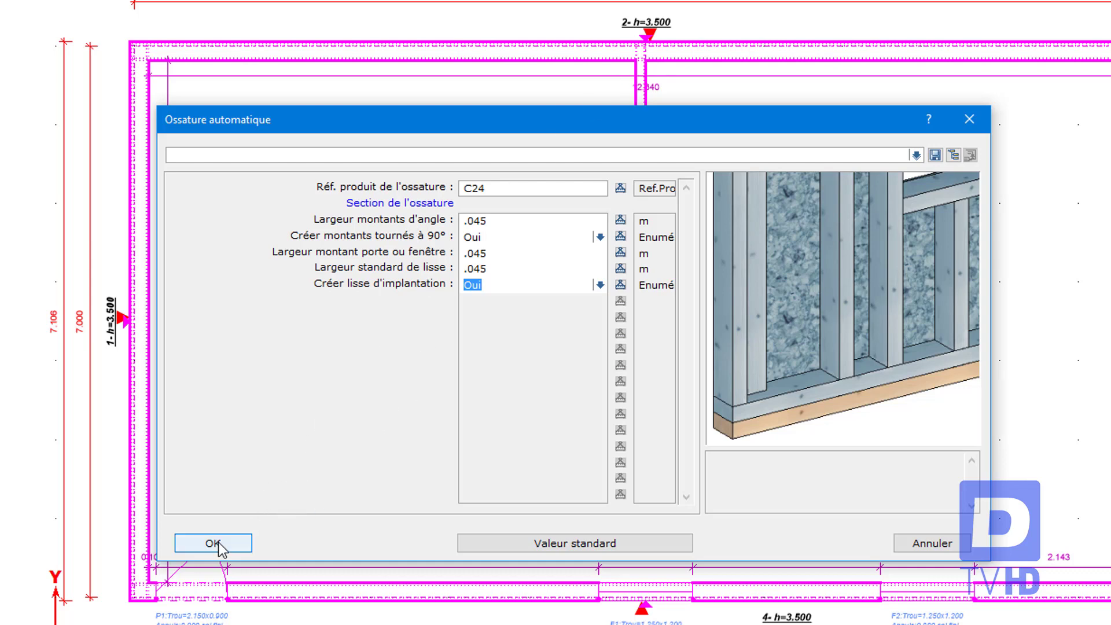
left_click(238, 539)
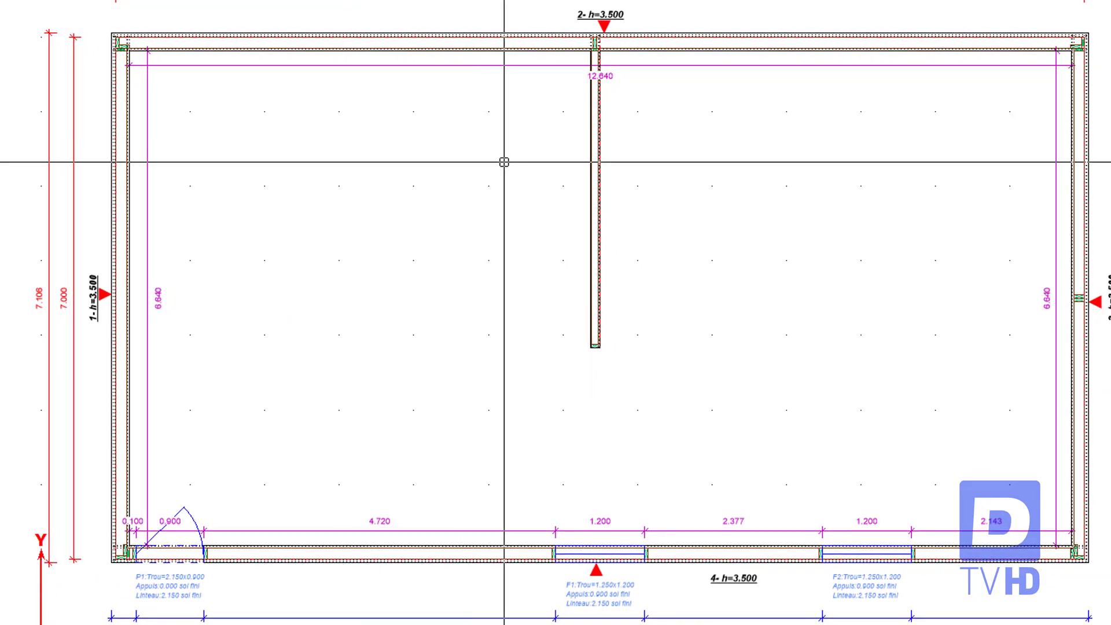
Examine the generated studs at the partition's T-junction, the exterior wall corners, and the door and window openings.
scroll(628, 26, "up", 5)
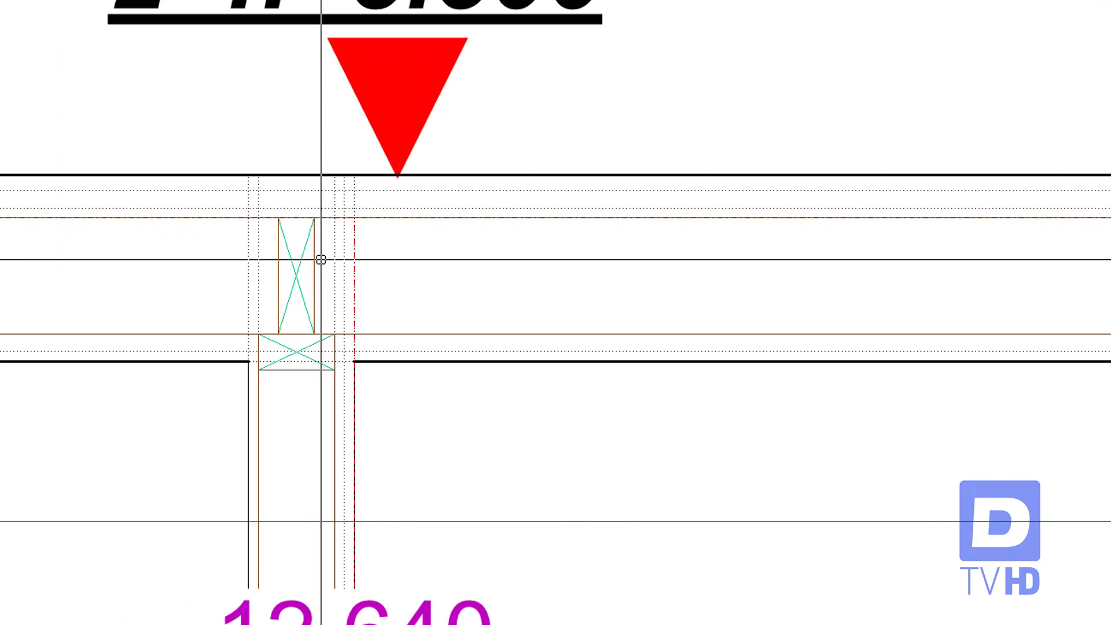
scroll(916, 427, "down", 5)
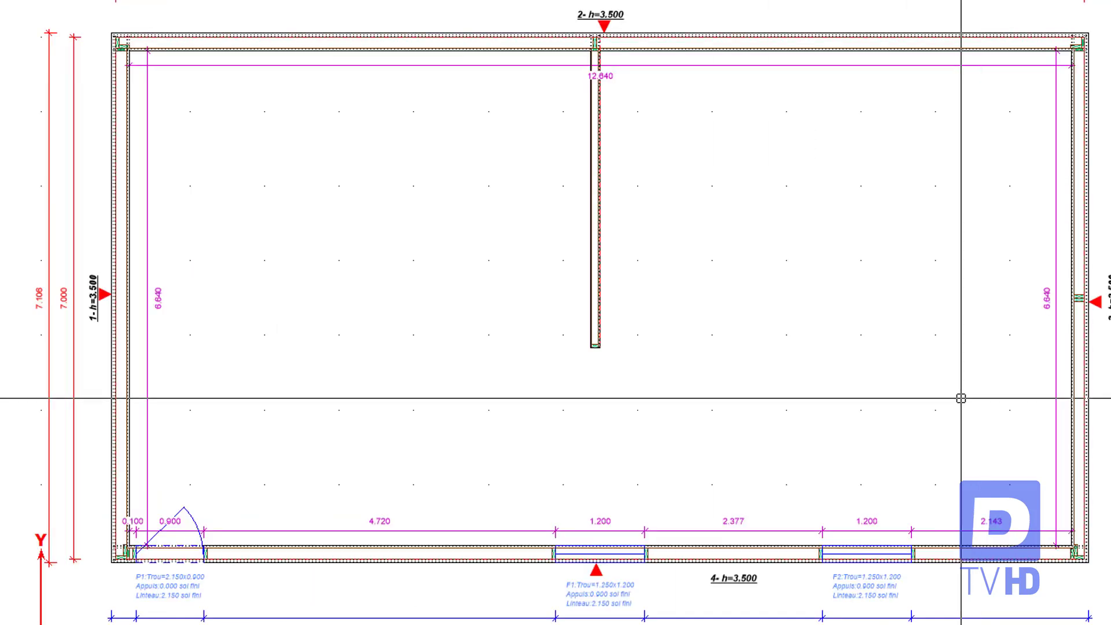
scroll(203, 105, "up", 5)
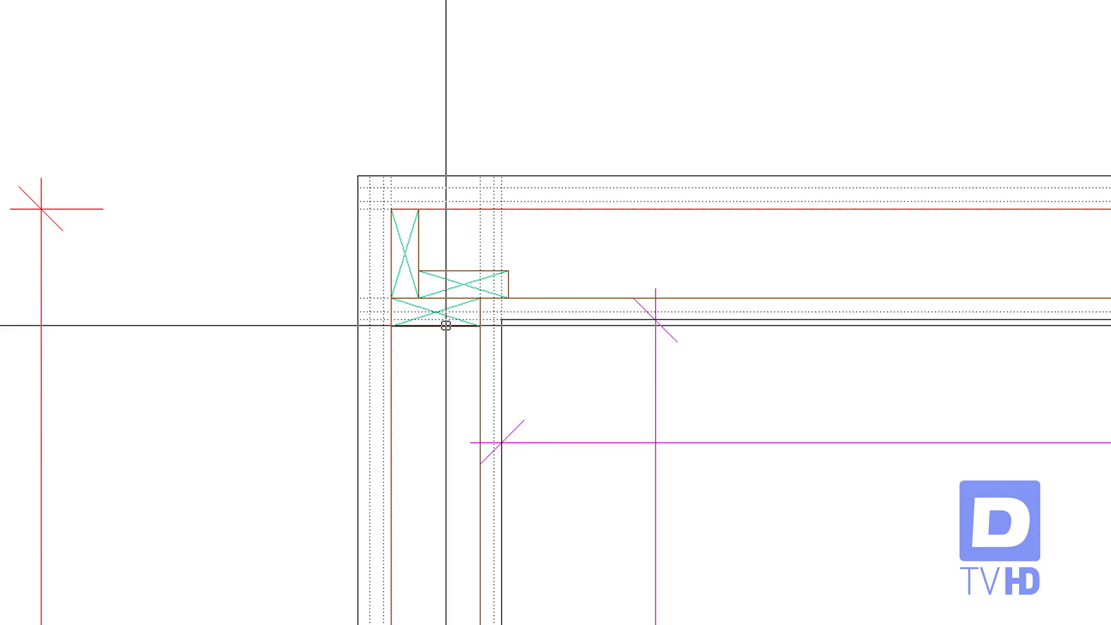
scroll(280, 278, "down", 5)
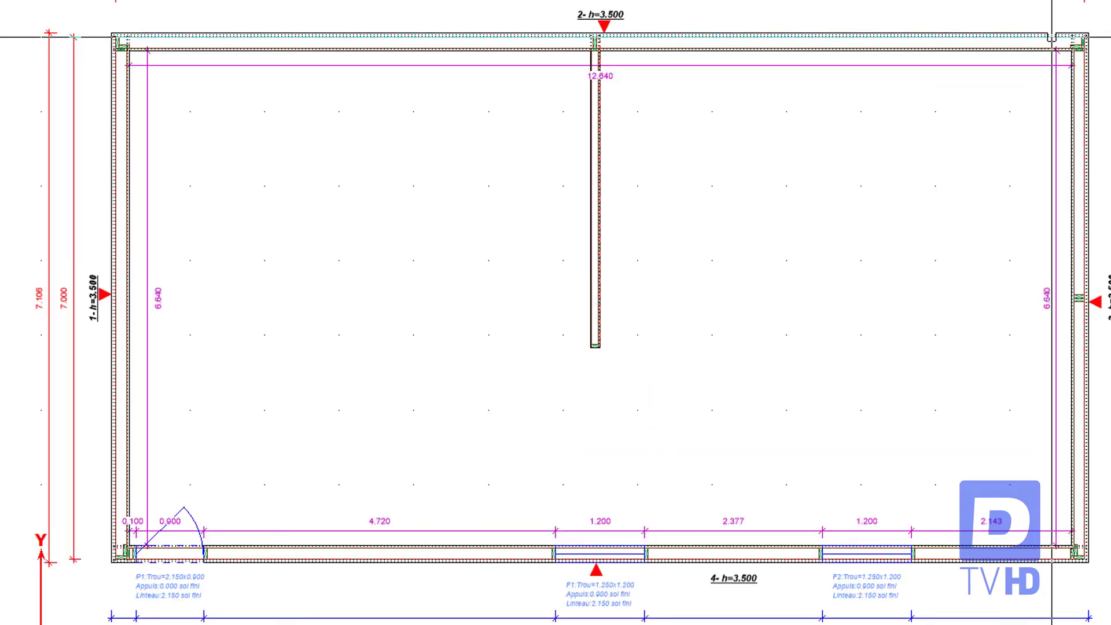
scroll(1071, 29, "up", 5)
scroll(967, 116, "down", 5)
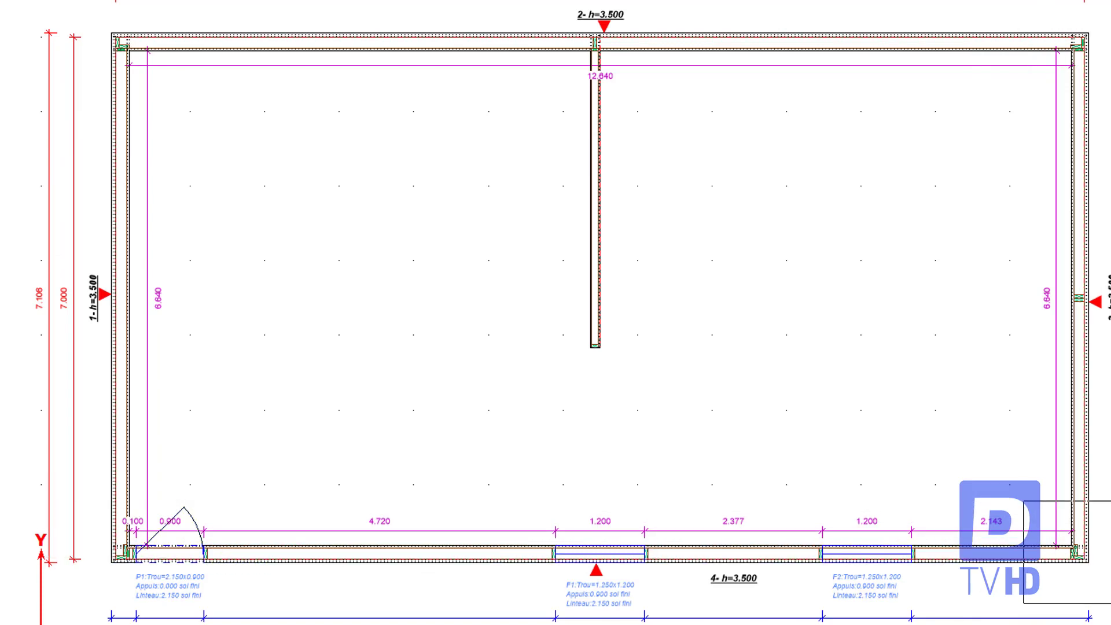
scroll(1082, 561, "up", 5)
scroll(626, 398, "down", 5)
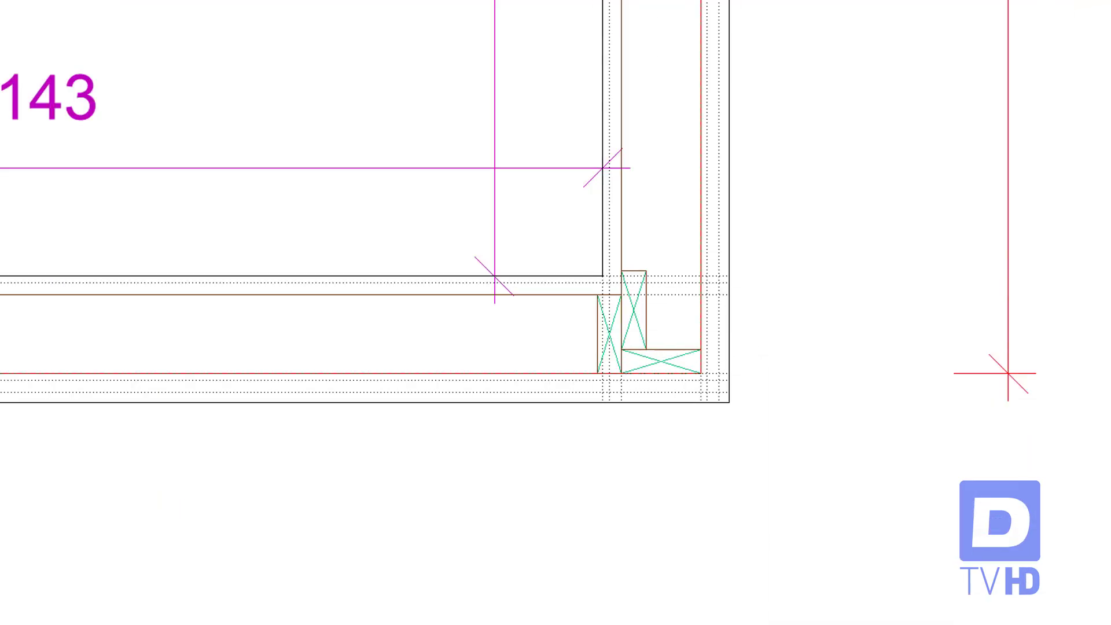
scroll(116, 556, "up", 5)
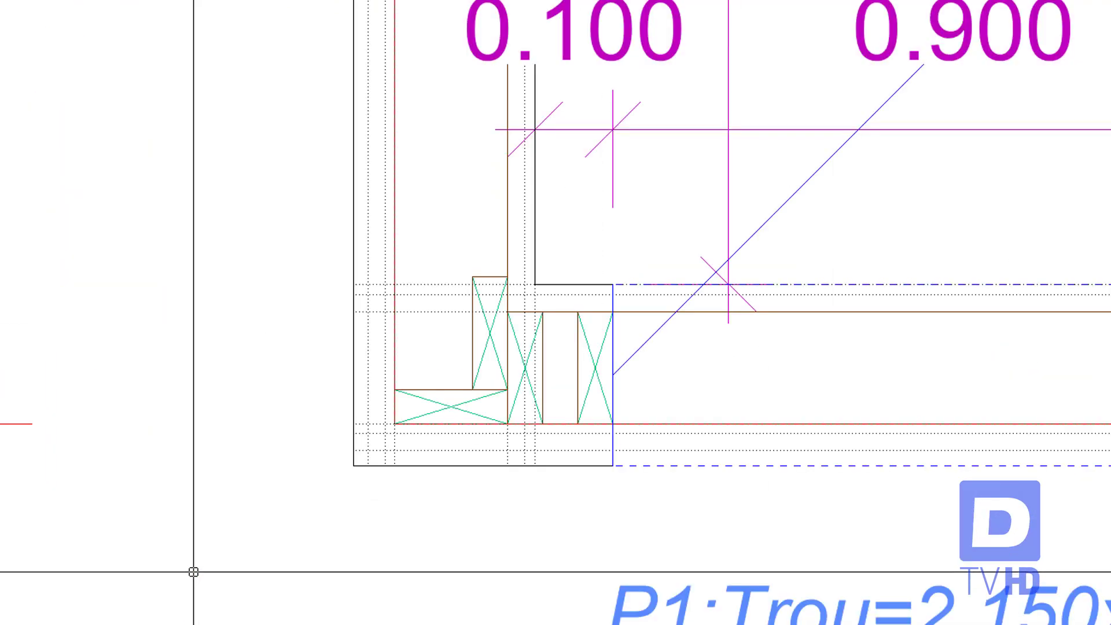
scroll(281, 599, "down", 5)
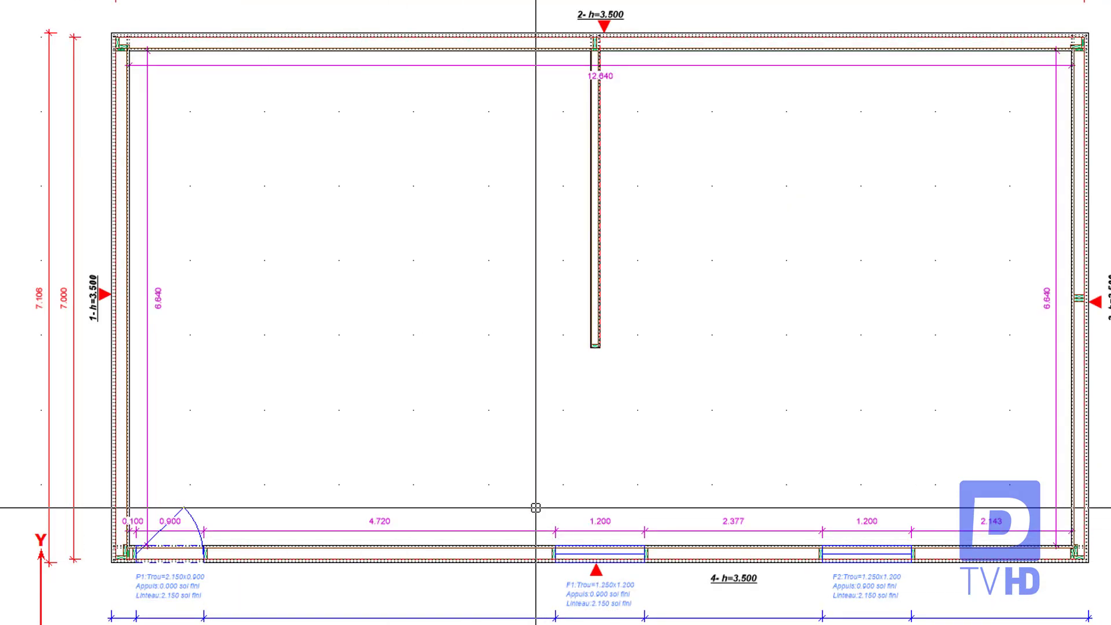
left_click_drag(535, 581, 699, 505)
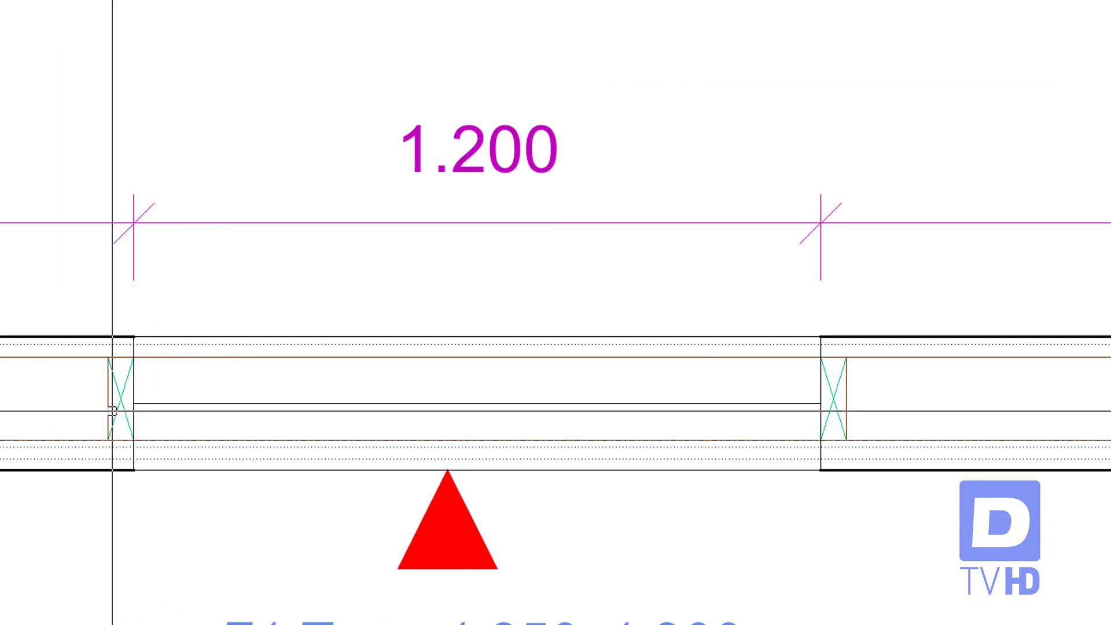
left_click_drag(859, 535, 801, 474)
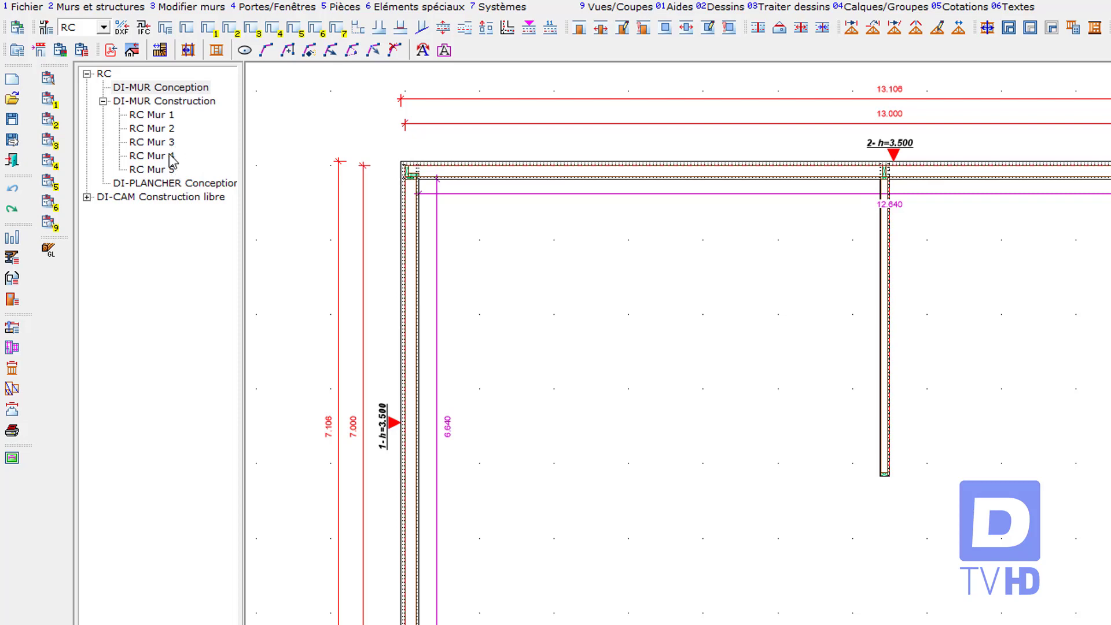
Check wall 4's framing in its construction elevation, return to the plan and undo the automatic framing.
left_click(169, 155)
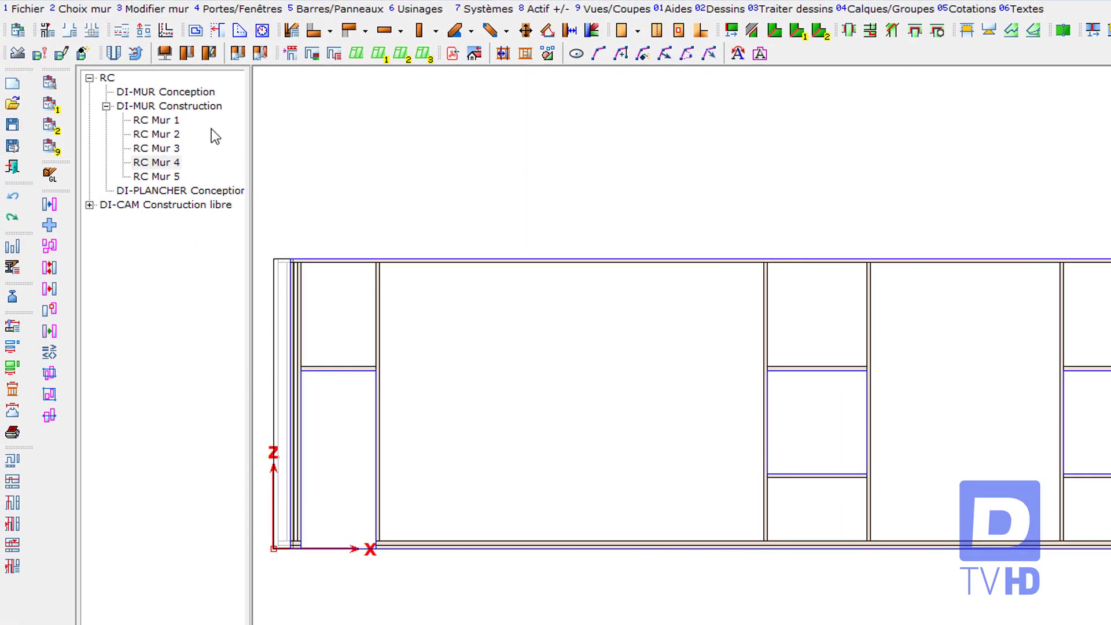
left_click(165, 91)
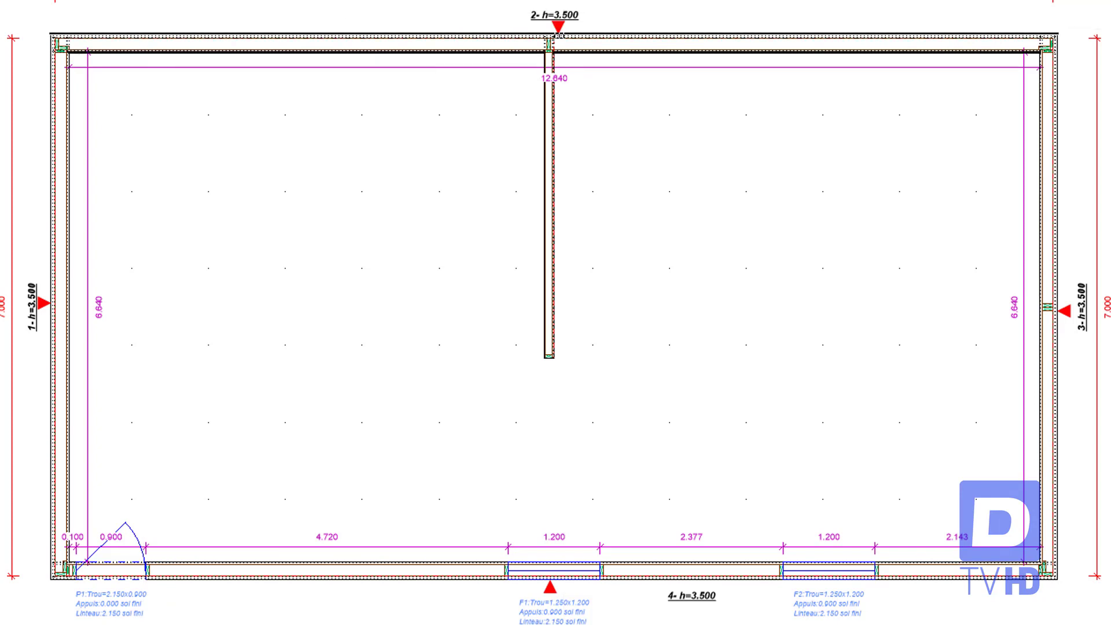
key("ctrl+z")
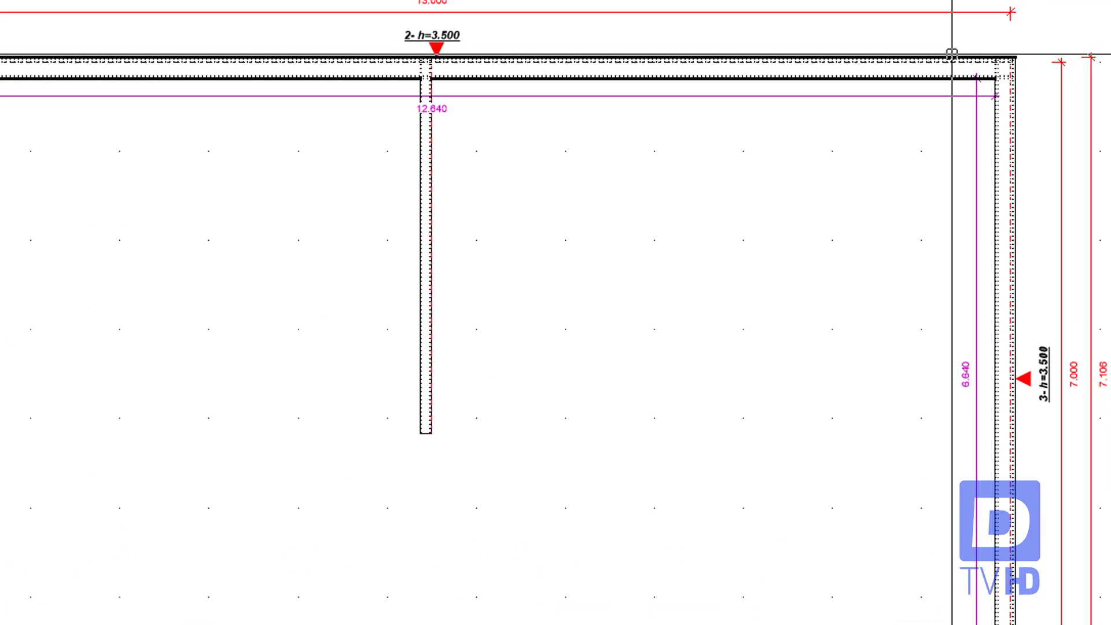
Set the left-hand connection (Raccord à gauche du mur) of wall 2 to Coupé in its attributes.
right_click(1004, 33)
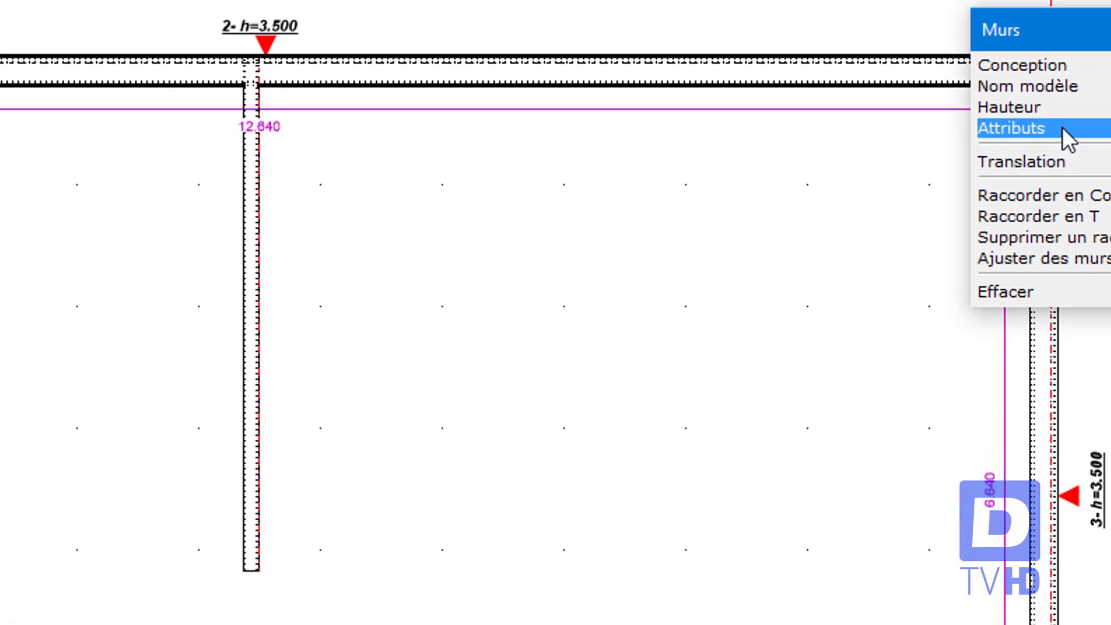
left_click(873, 217)
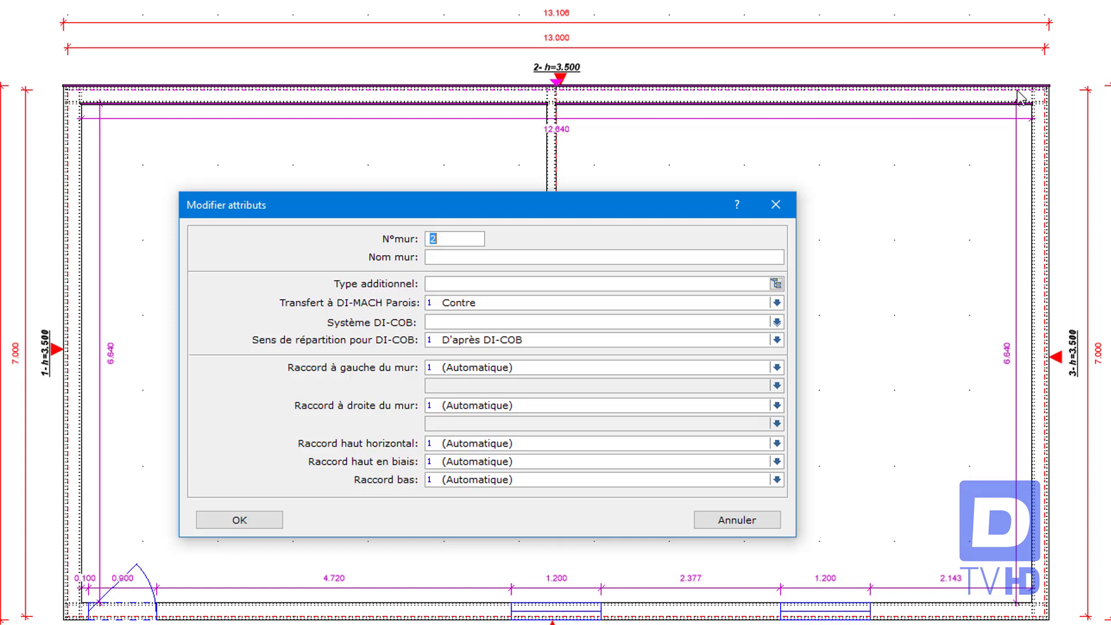
left_click(539, 368)
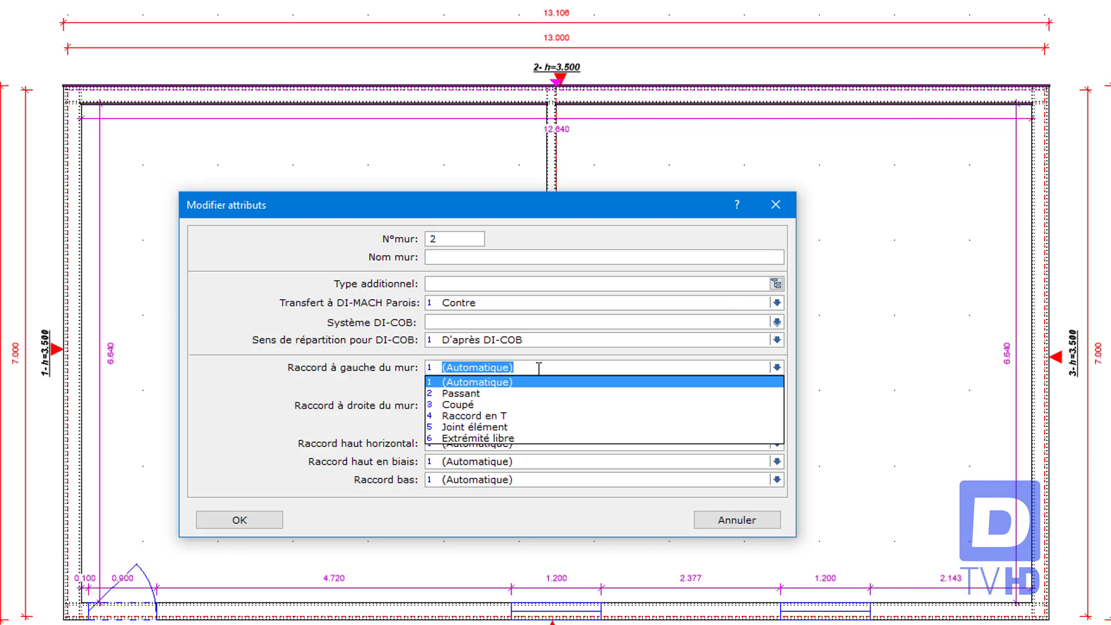
left_click(516, 404)
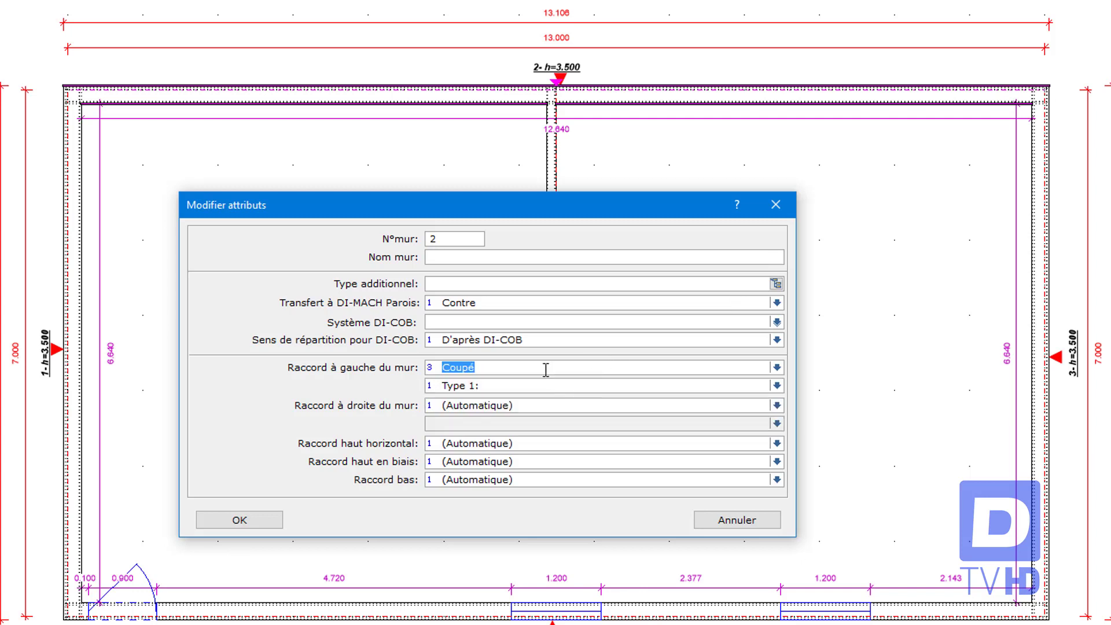
left_click(240, 519)
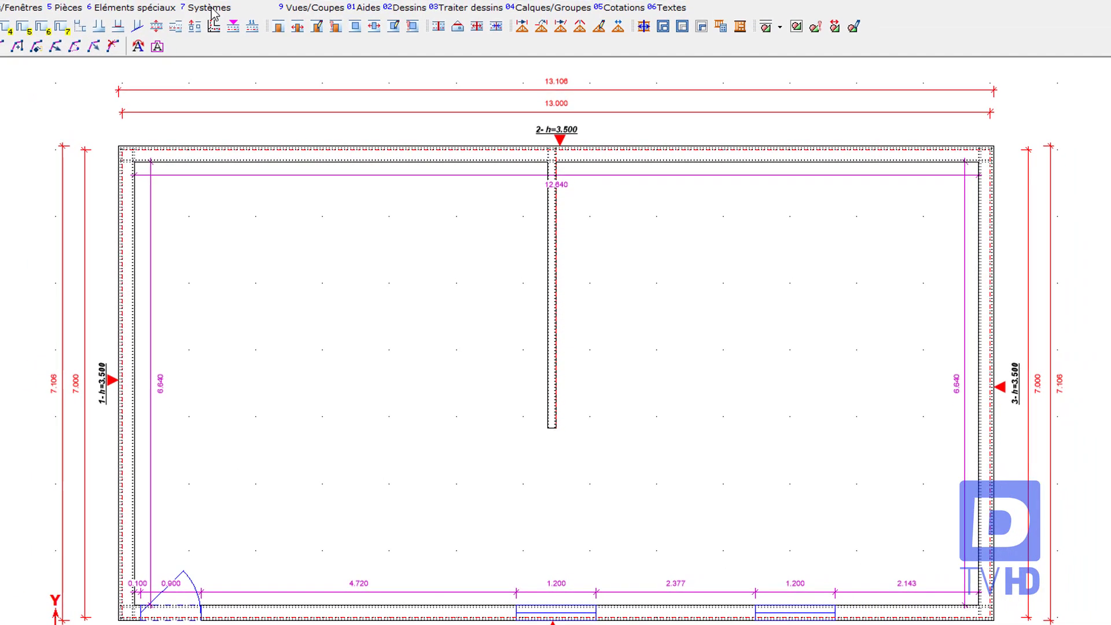
Generate Ossature automatique framing for wall 2 alone with C24 timber and 0.045 m members, and inspect its corner with wall 3.
left_click(214, 8)
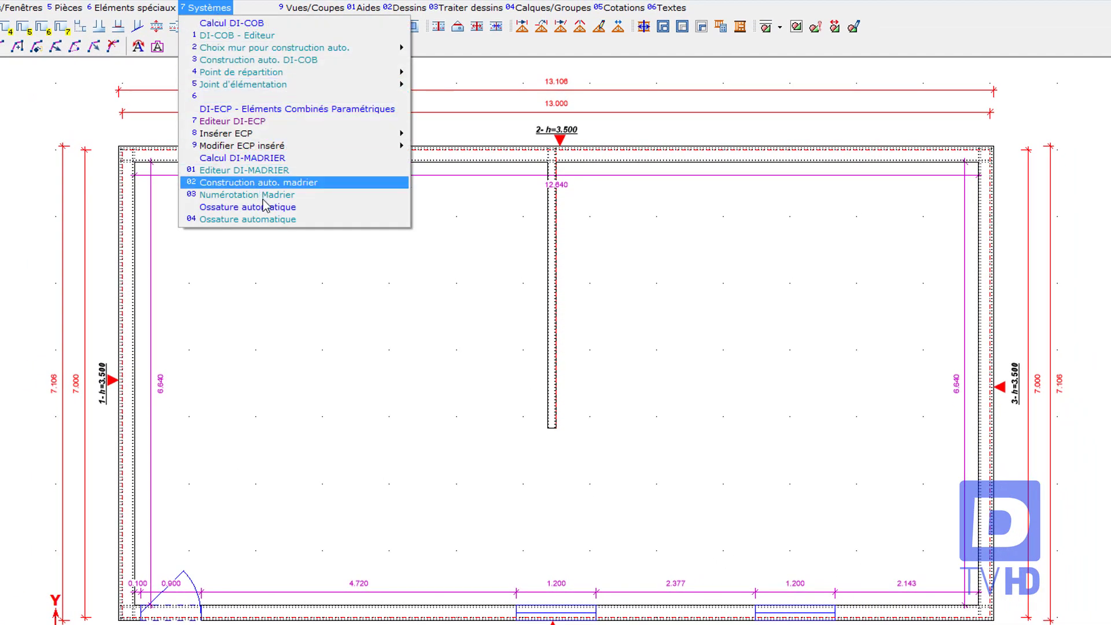
left_click(272, 217)
left_click(822, 170)
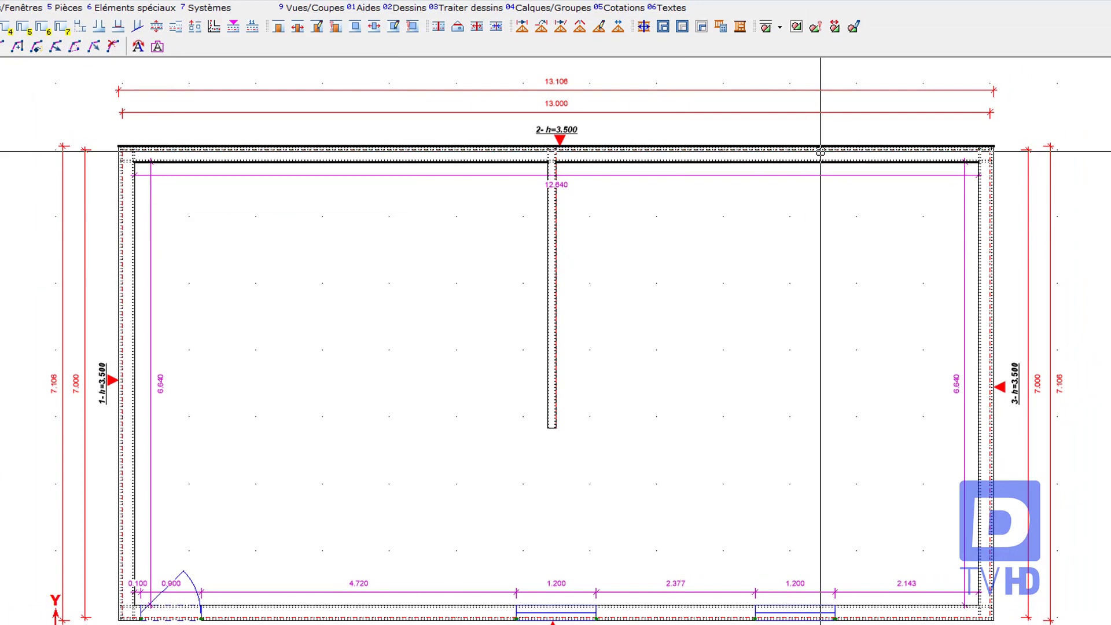
left_click(810, 238)
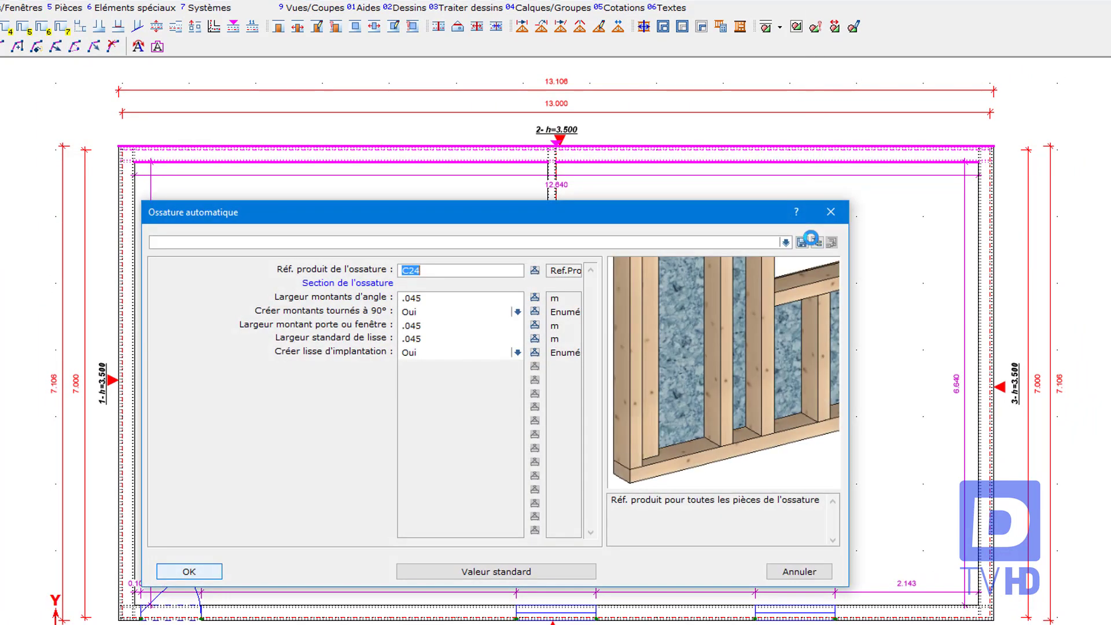
left_click(187, 574)
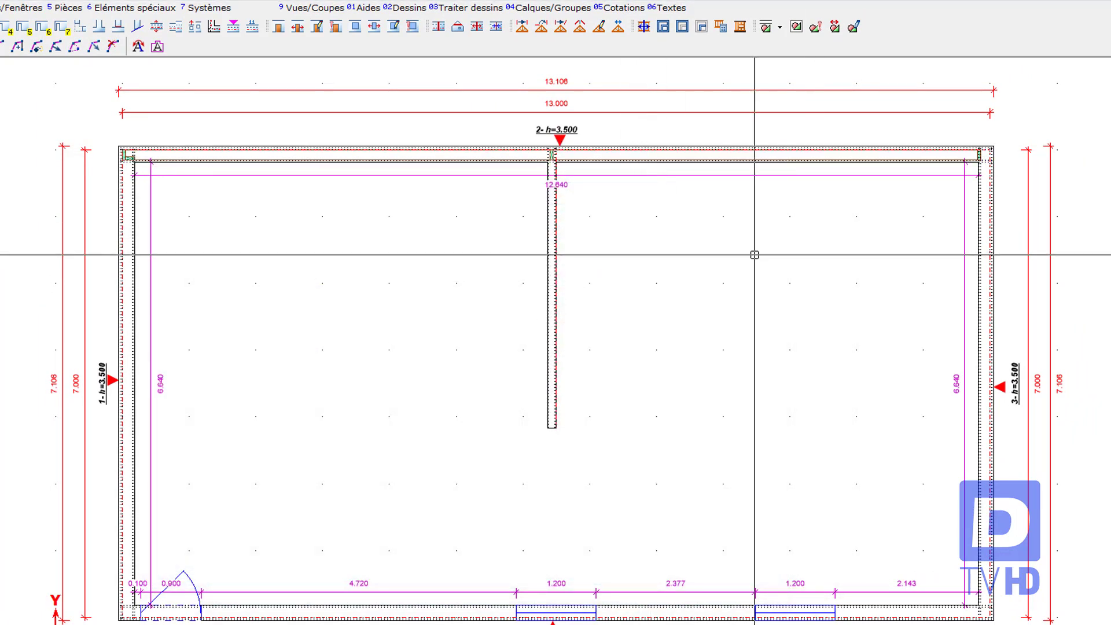
left_click_drag(939, 118, 1048, 186)
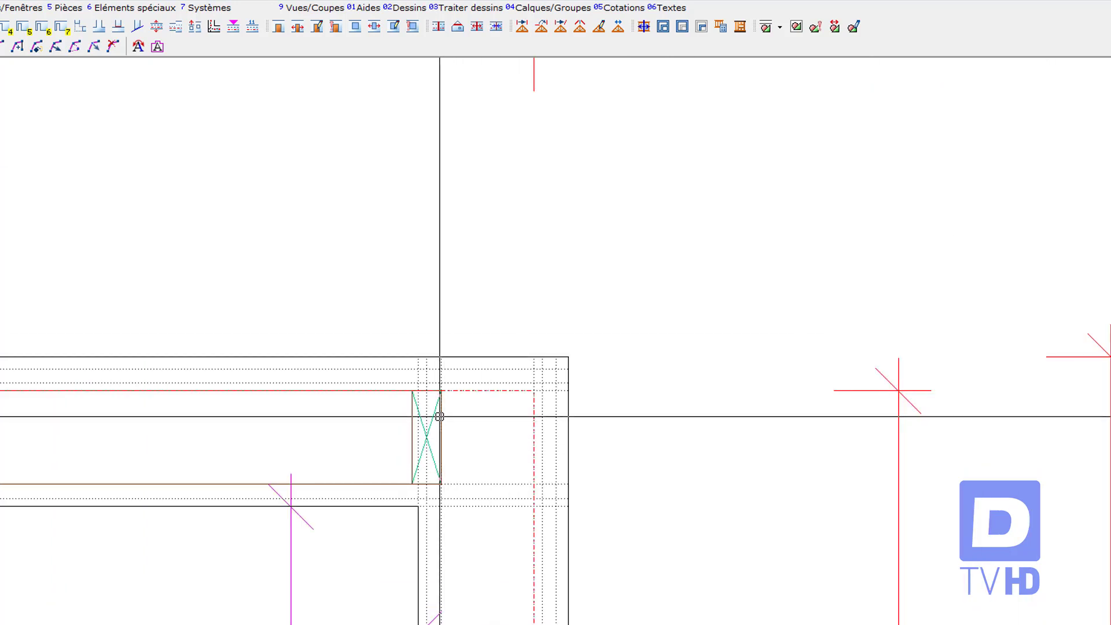
middle_click(761, 343)
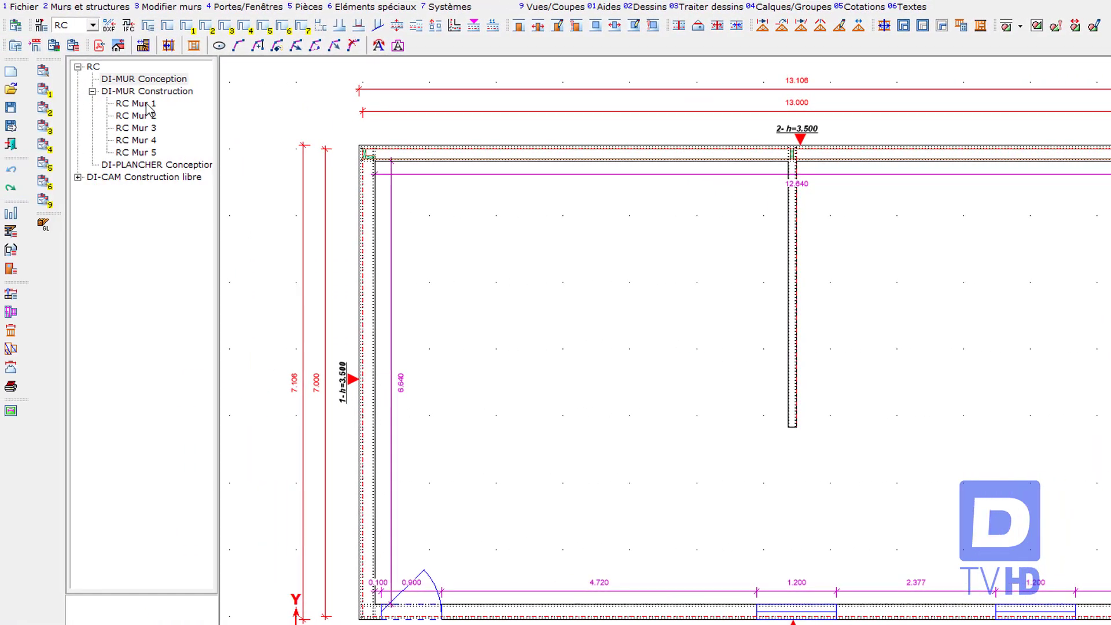
Open the construction elevation of wall 1 and make the Standard layer visible.
left_click(138, 103)
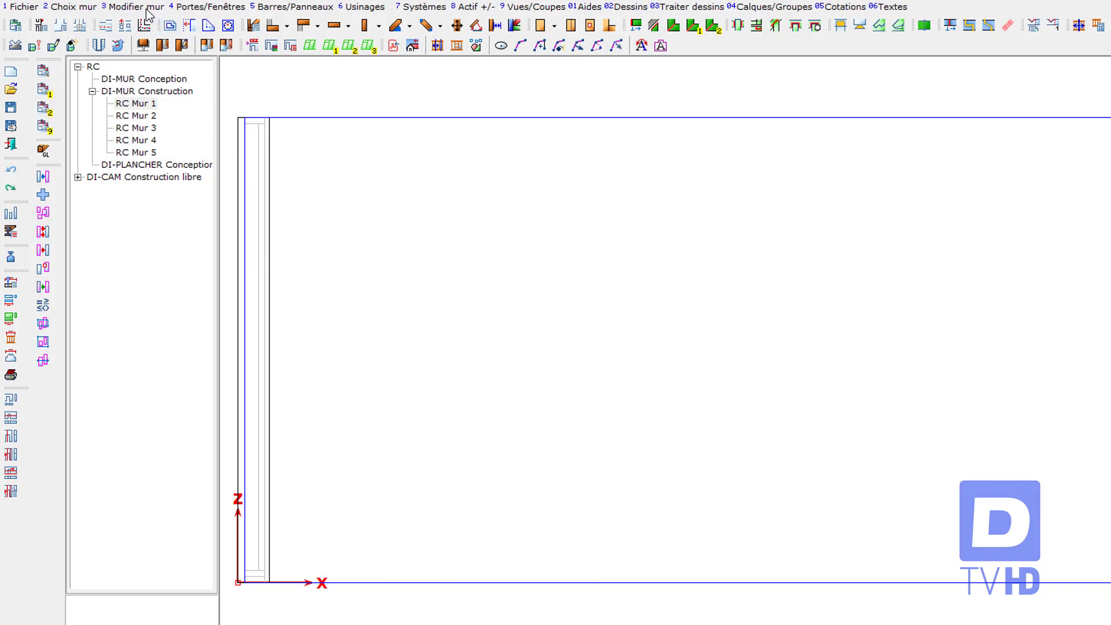
left_click(44, 71)
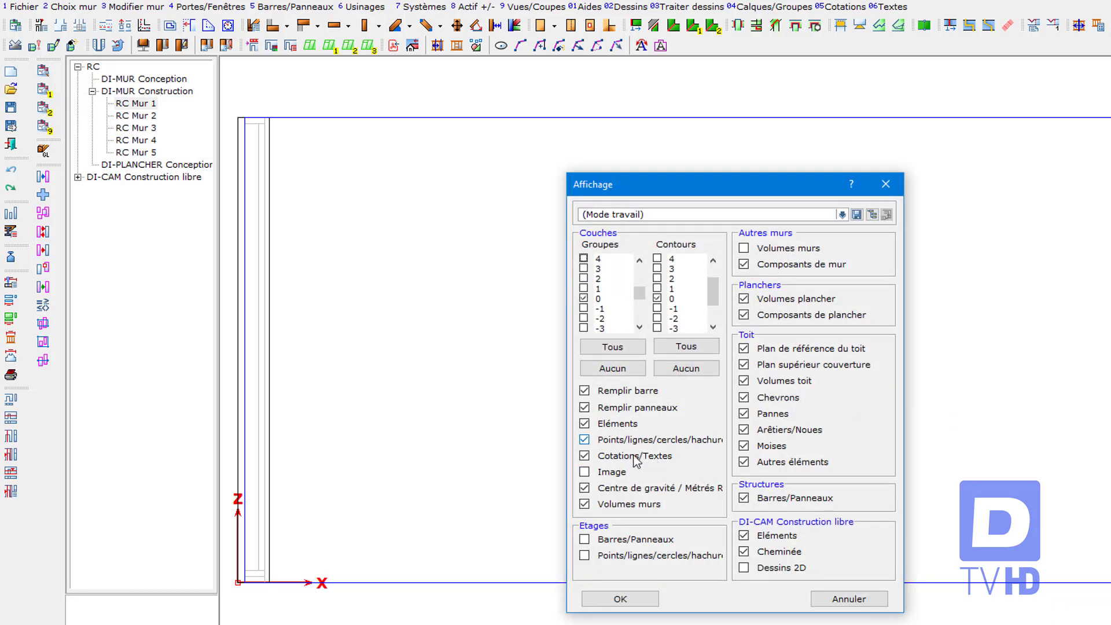
left_click(633, 600)
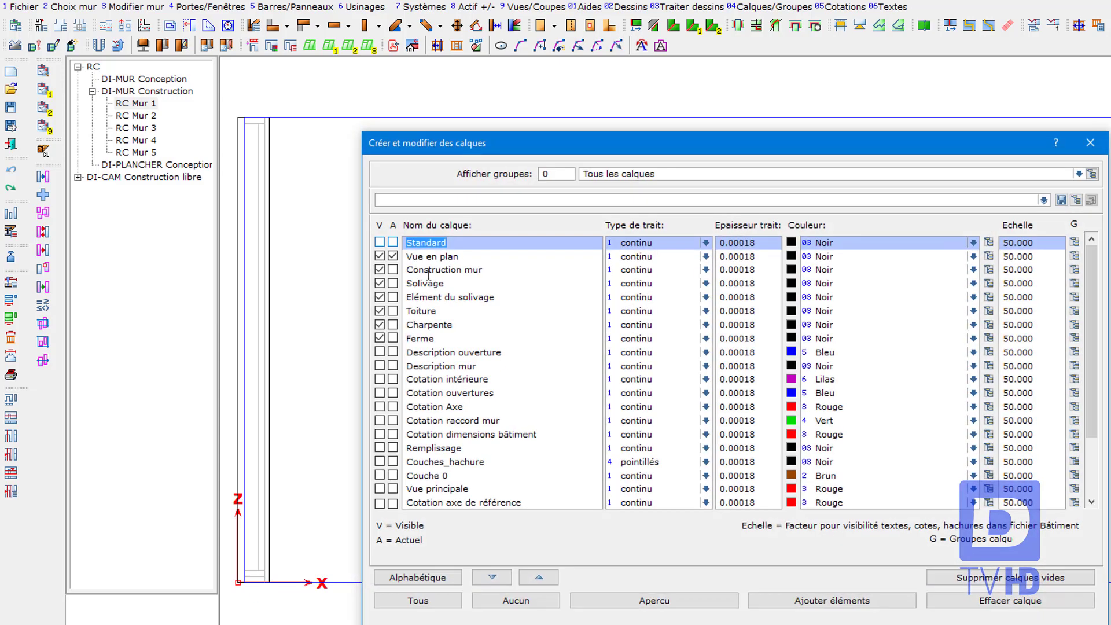
left_click(381, 243)
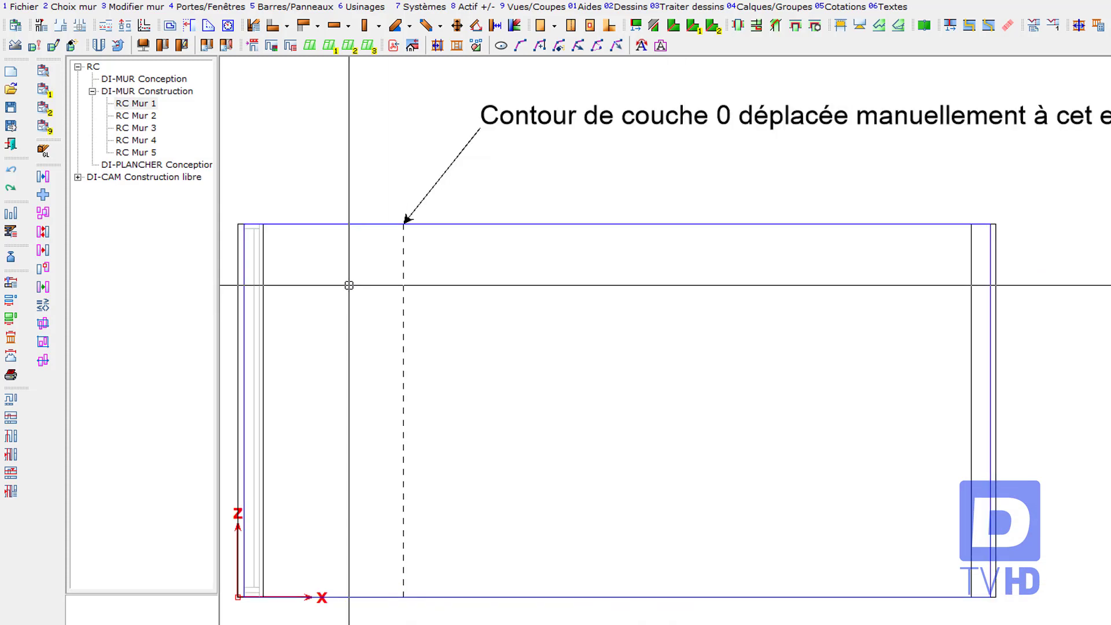
Move the left vertical contour line of wall 1's layer 0 to the dashed reference line.
left_click(138, 7)
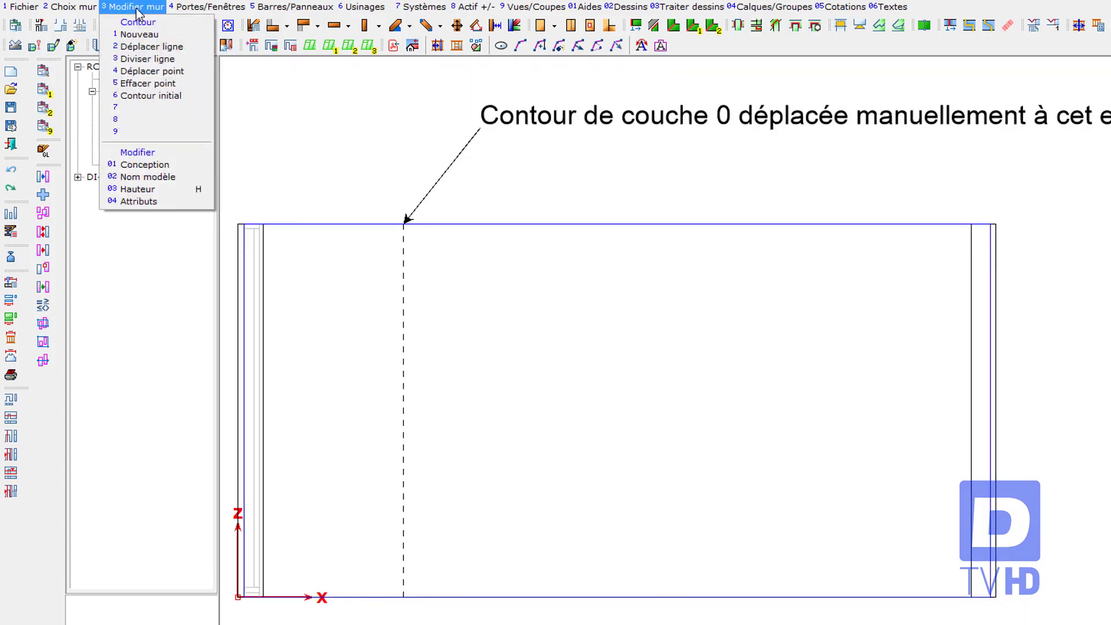
left_click(160, 47)
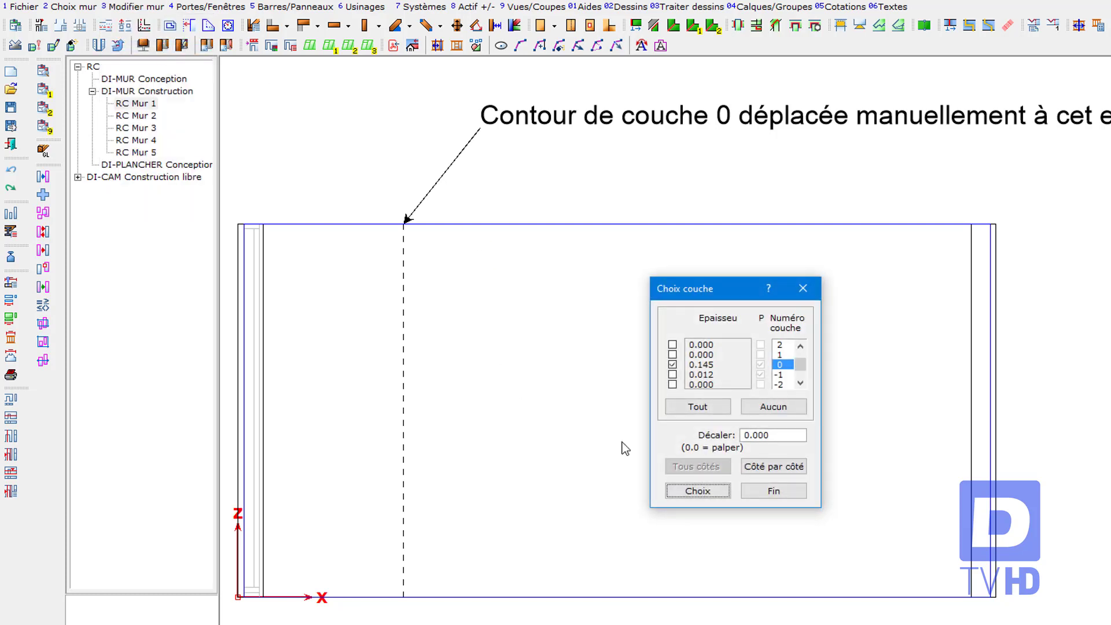
left_click(773, 407)
left_click(672, 364)
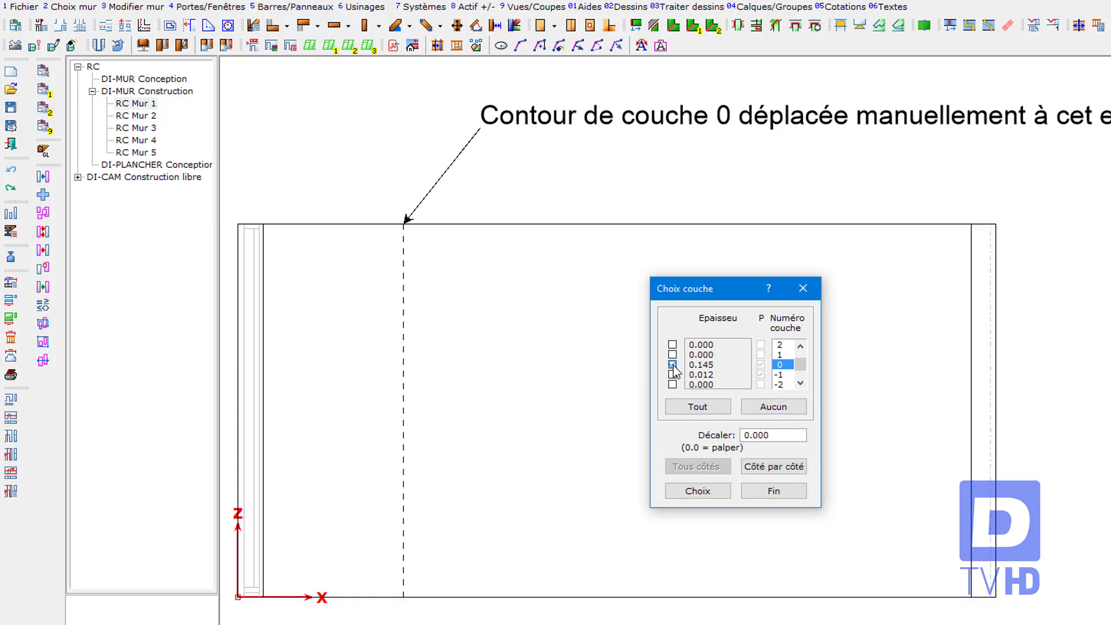
left_click(700, 492)
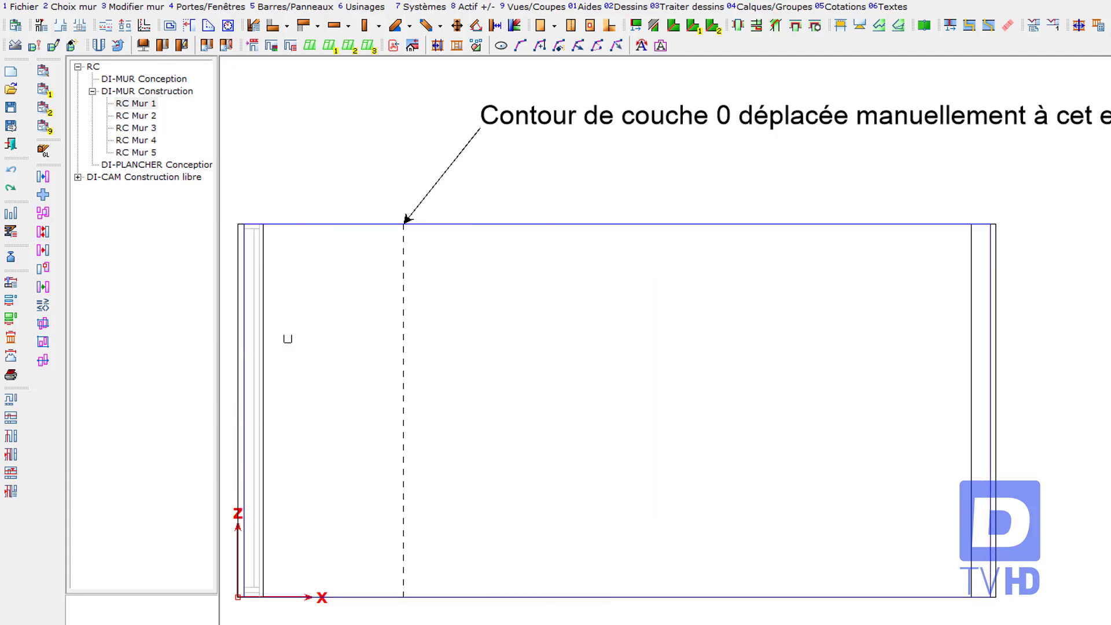
left_click(403, 299)
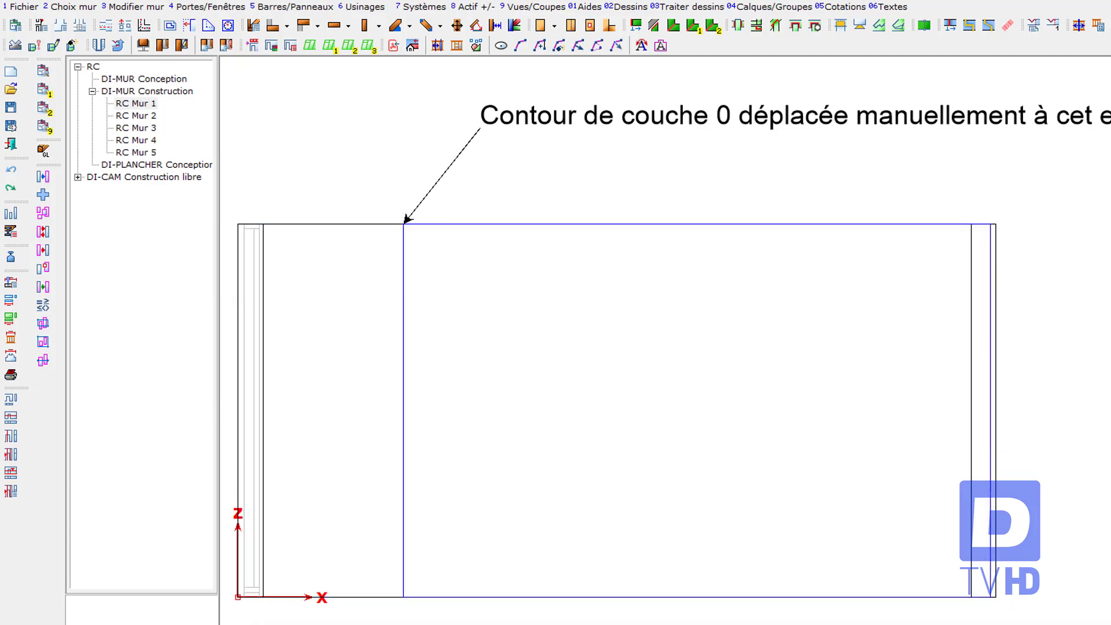
right_click(656, 267)
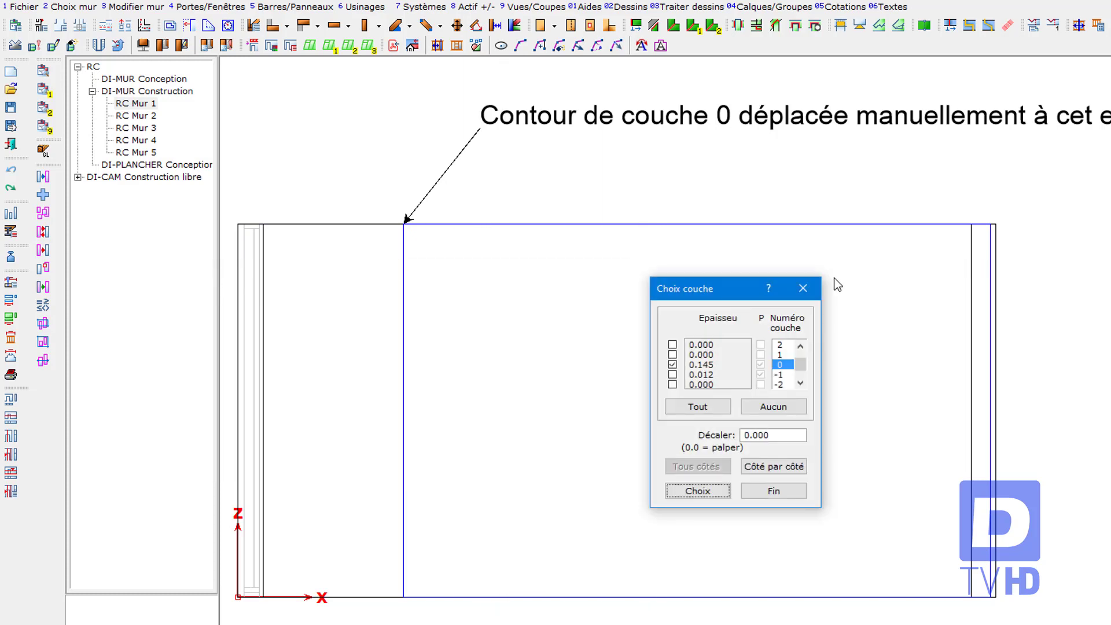
left_click(778, 492)
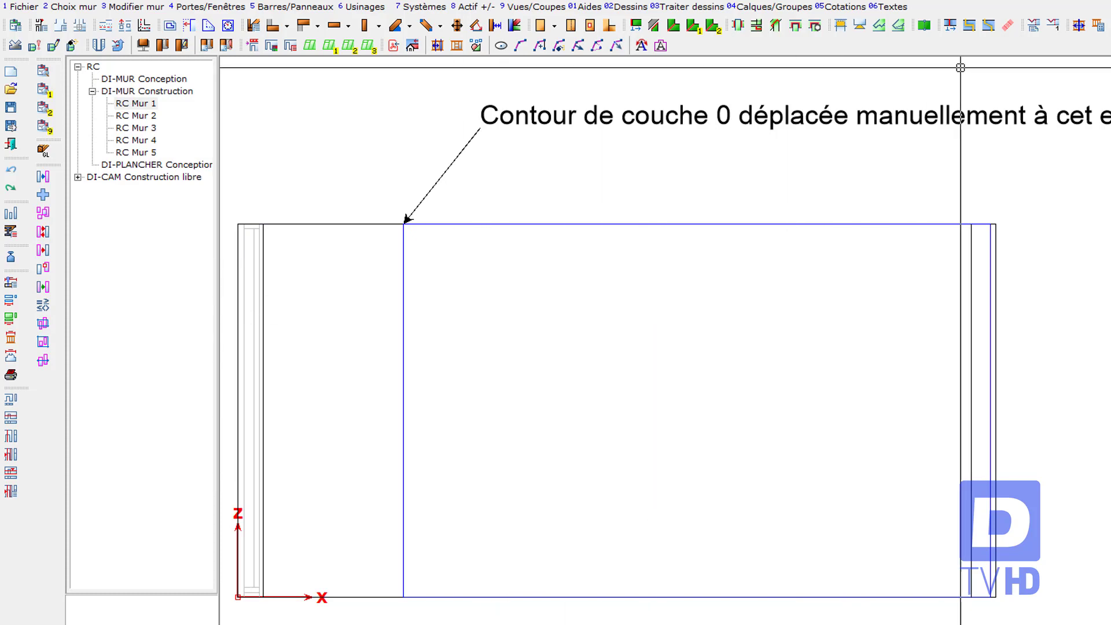
Generate the Ossature automatique framing for wall 1 from its construction elevation.
left_click(422, 7)
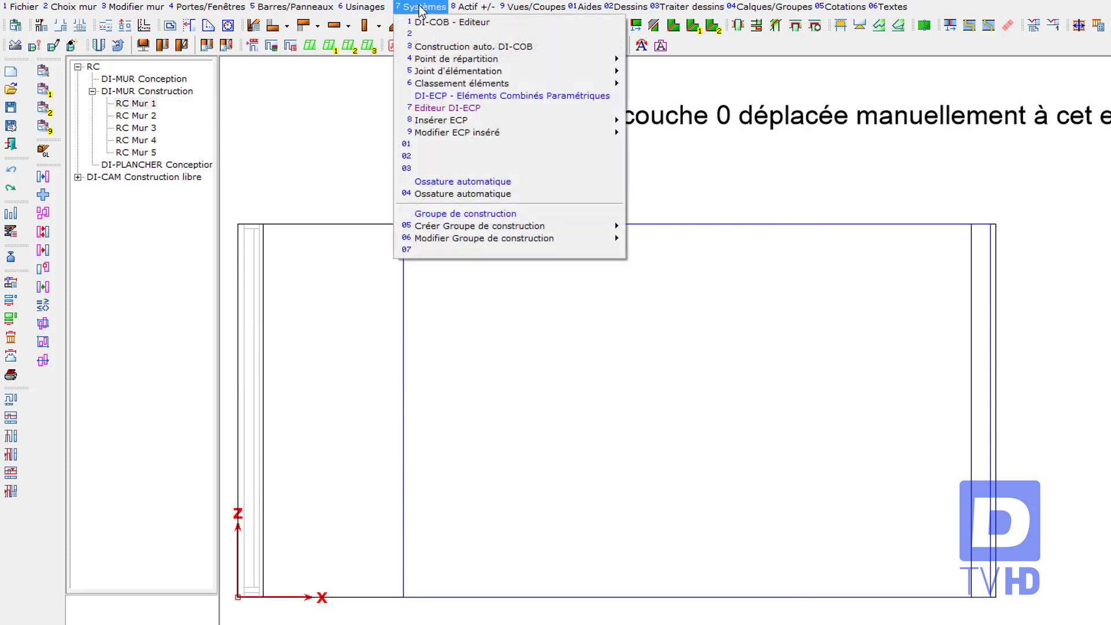
left_click(496, 196)
left_click(408, 570)
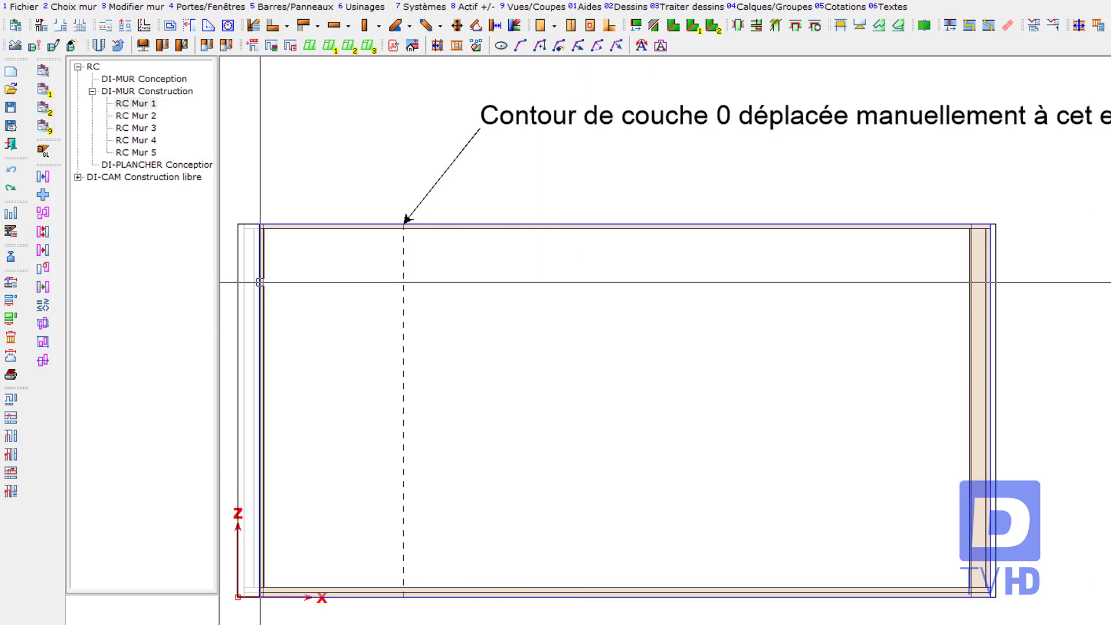
Check wall 1's layer 0 contour by temporarily hiding group 0, and restore the group's display.
left_click(43, 71)
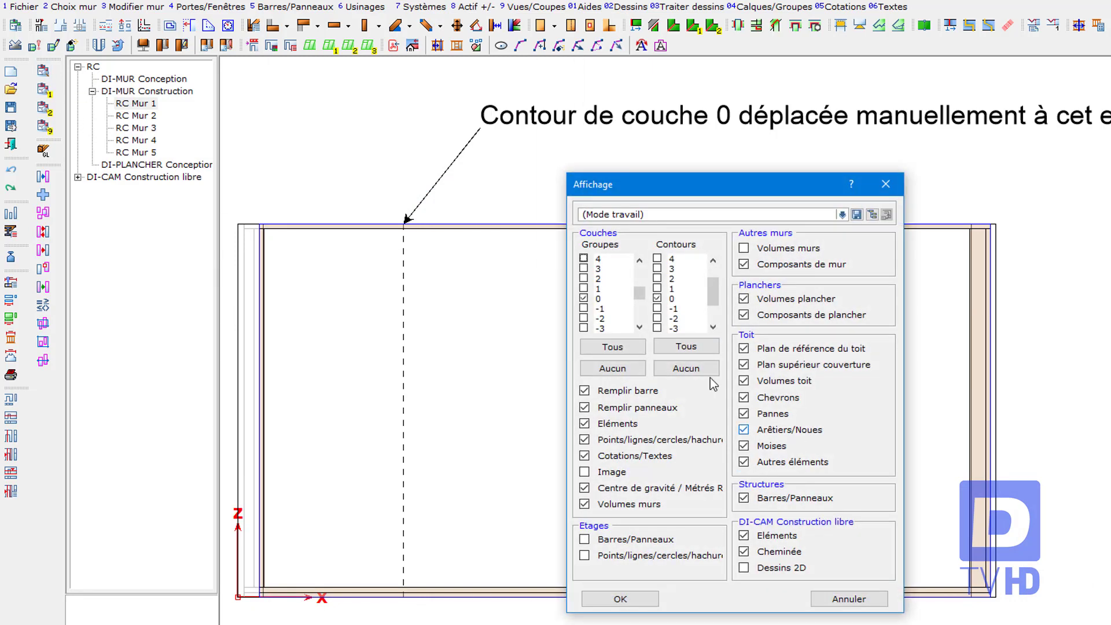
left_click(584, 298)
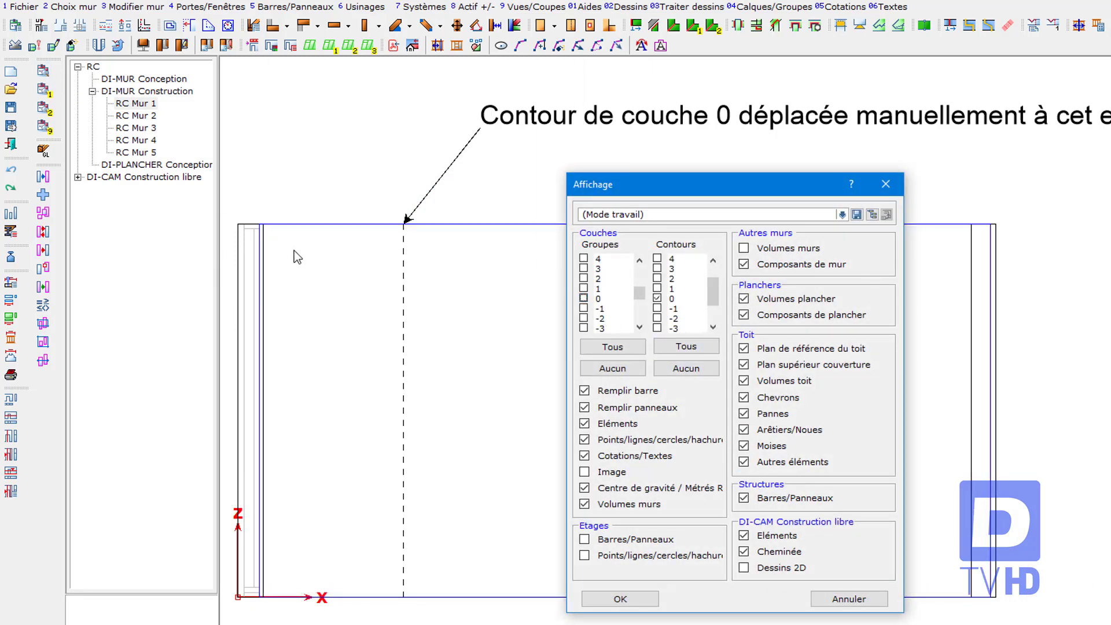
left_click(584, 298)
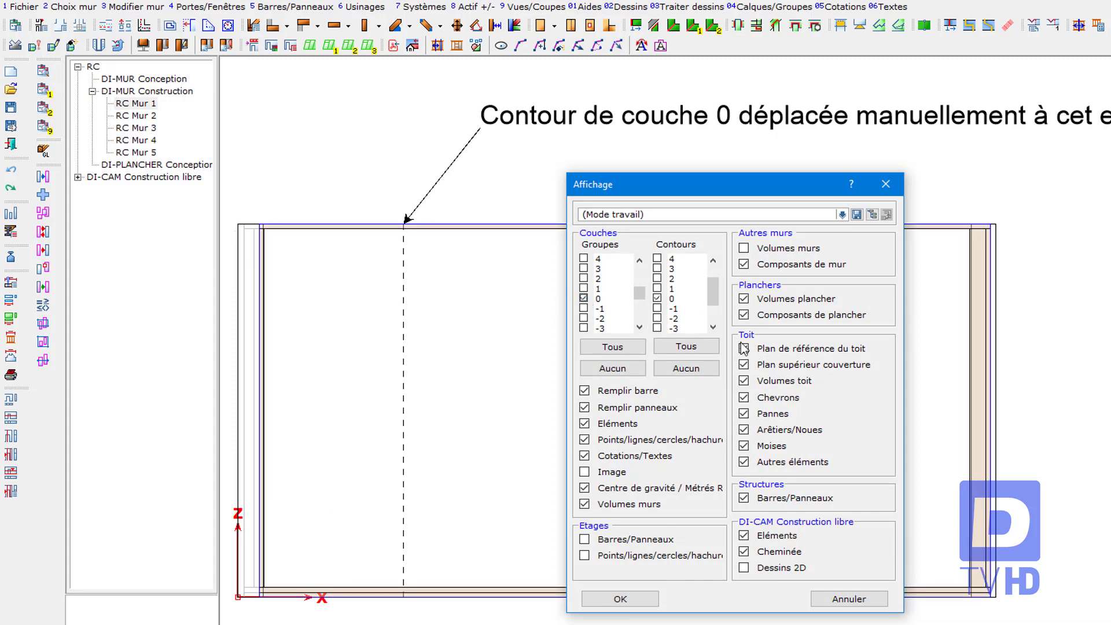
left_click(619, 599)
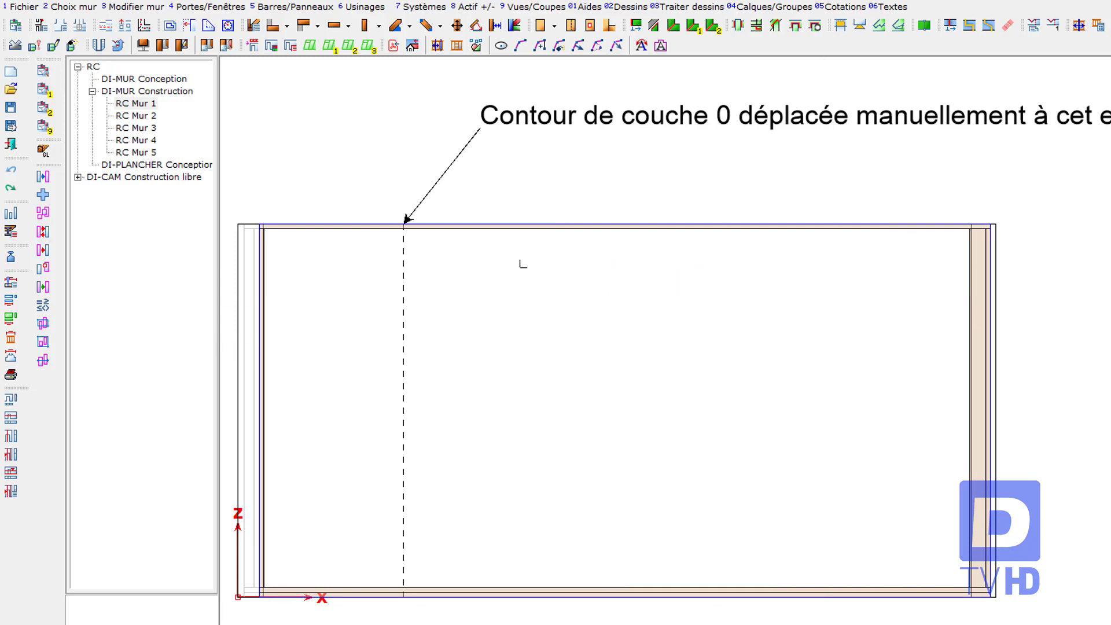
Return to the wall design plan and open the definition of the project variables.
left_click(133, 81)
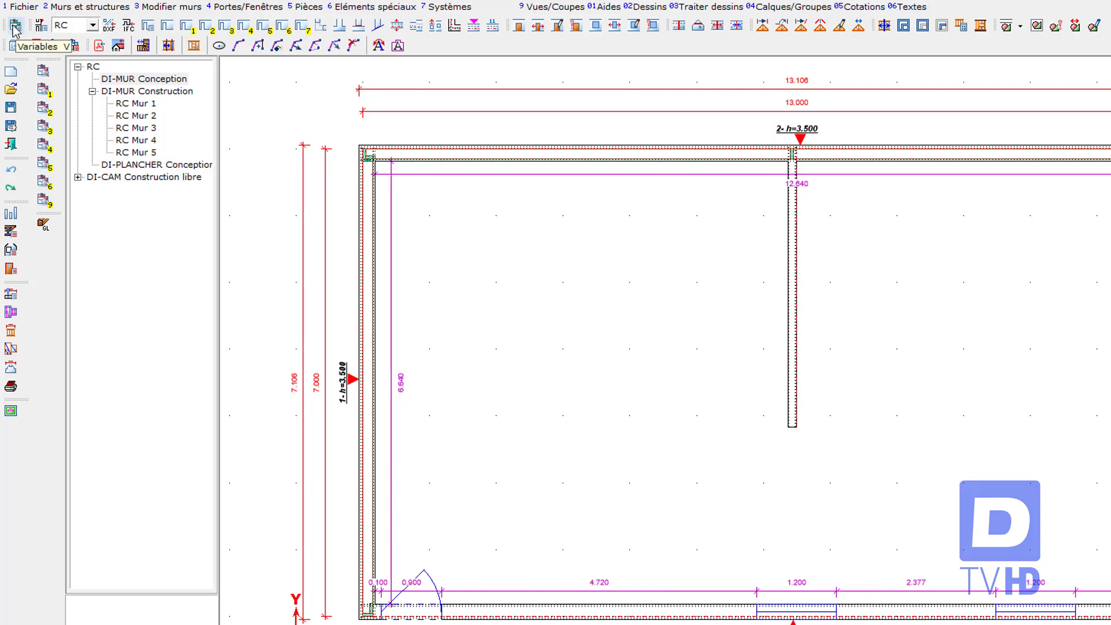
left_click(25, 9)
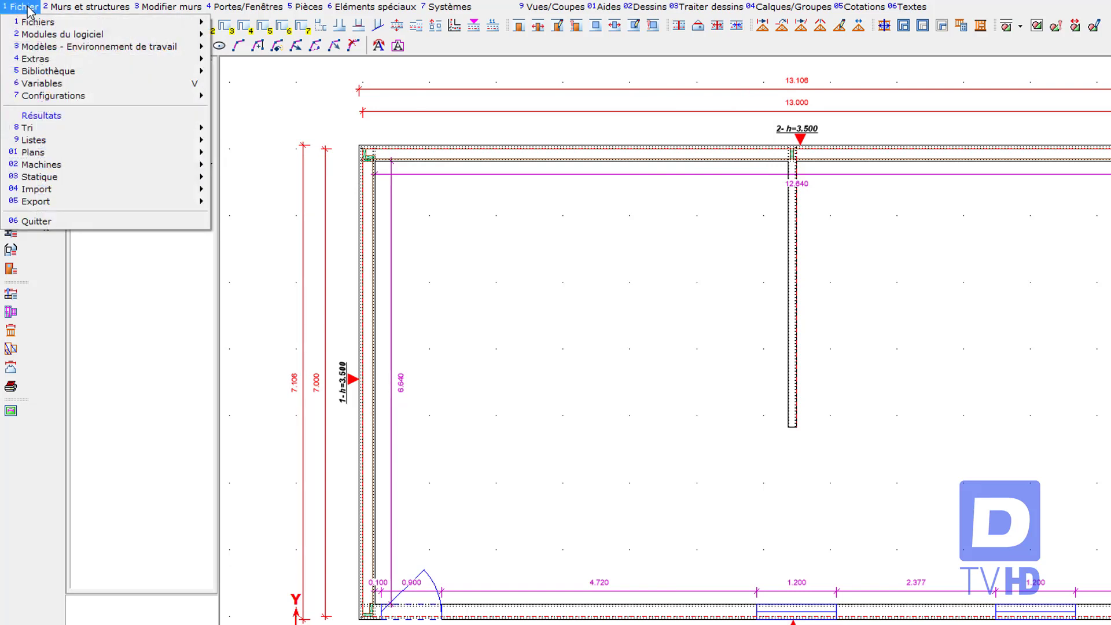
left_click(54, 87)
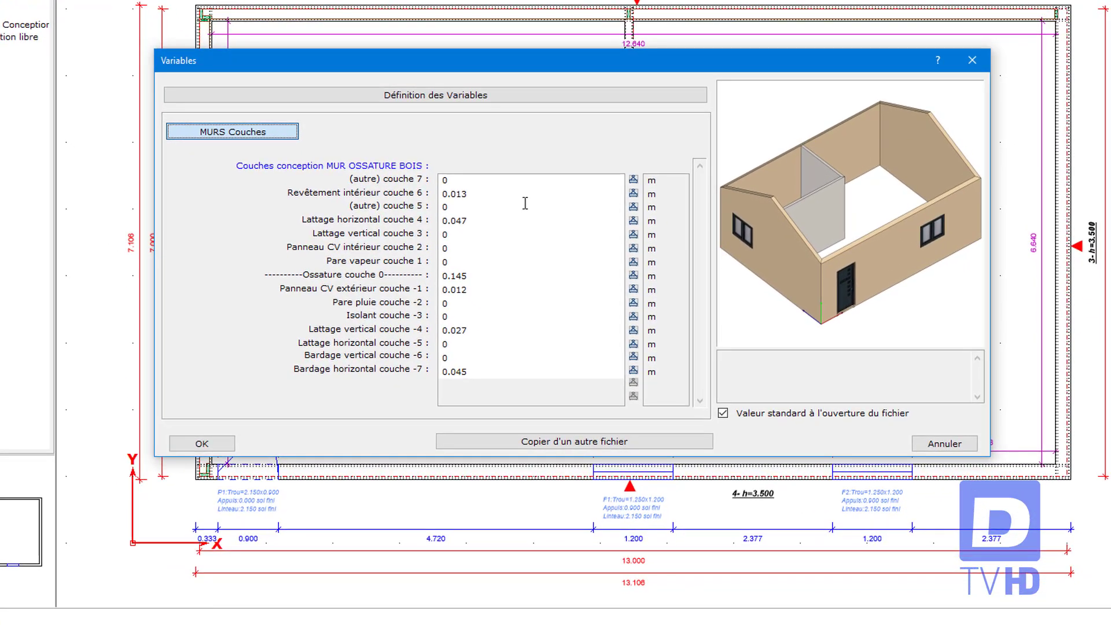
left_click(530, 99)
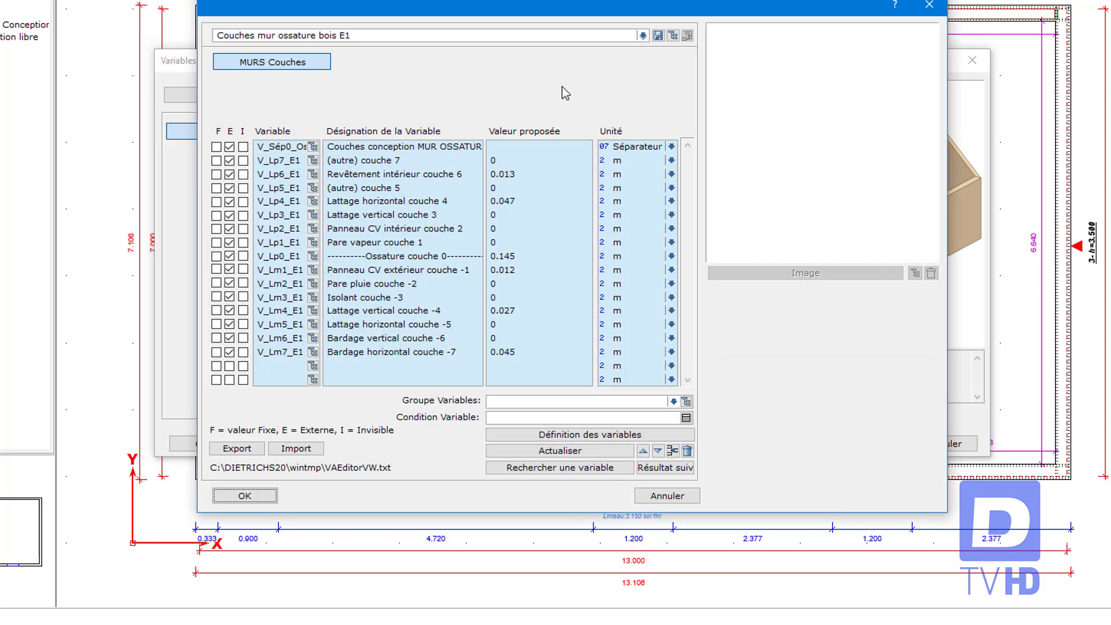
Add the Ossature automatique list from Réglages construction automatique to the project variables, only completing with new variables, and validate the definition.
left_click(672, 36)
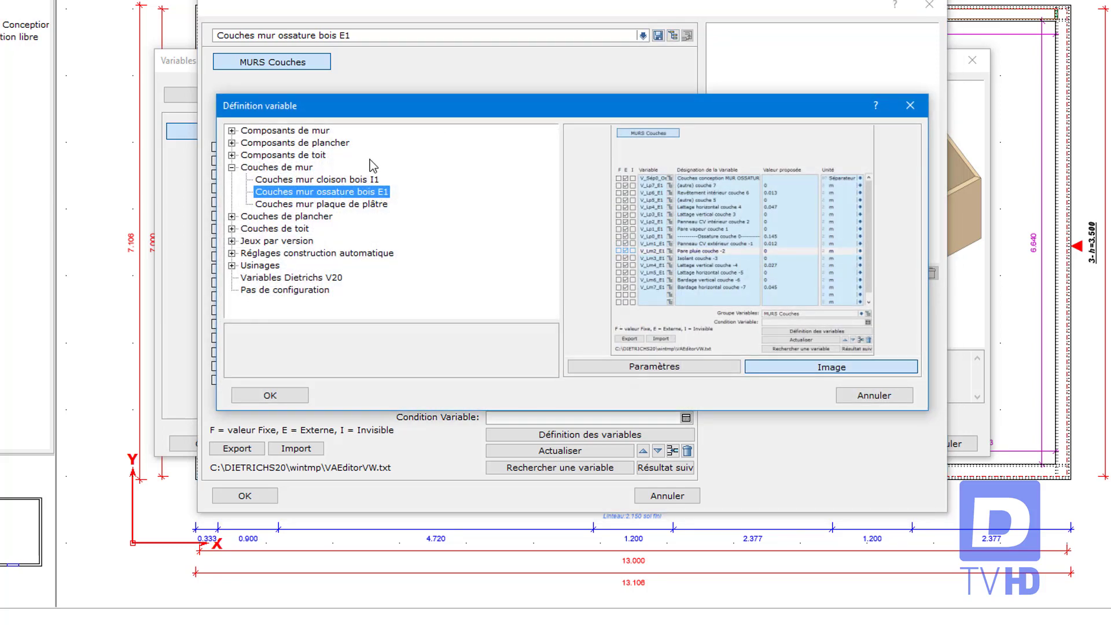
left_click(232, 254)
scroll(427, 231, "down", 1)
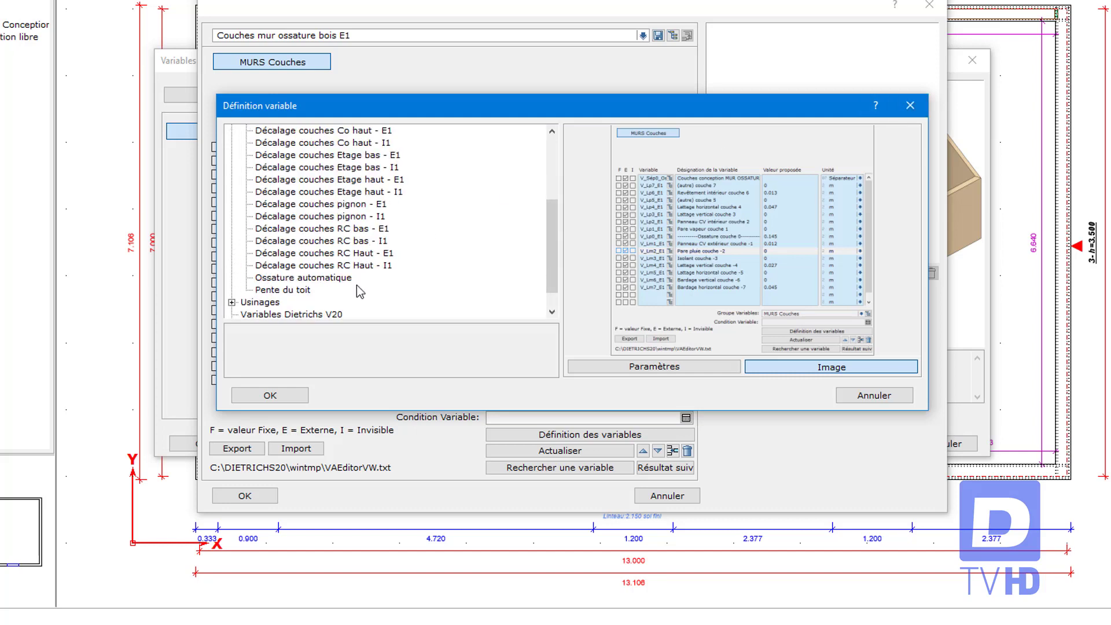
left_click(301, 278)
left_click(294, 395)
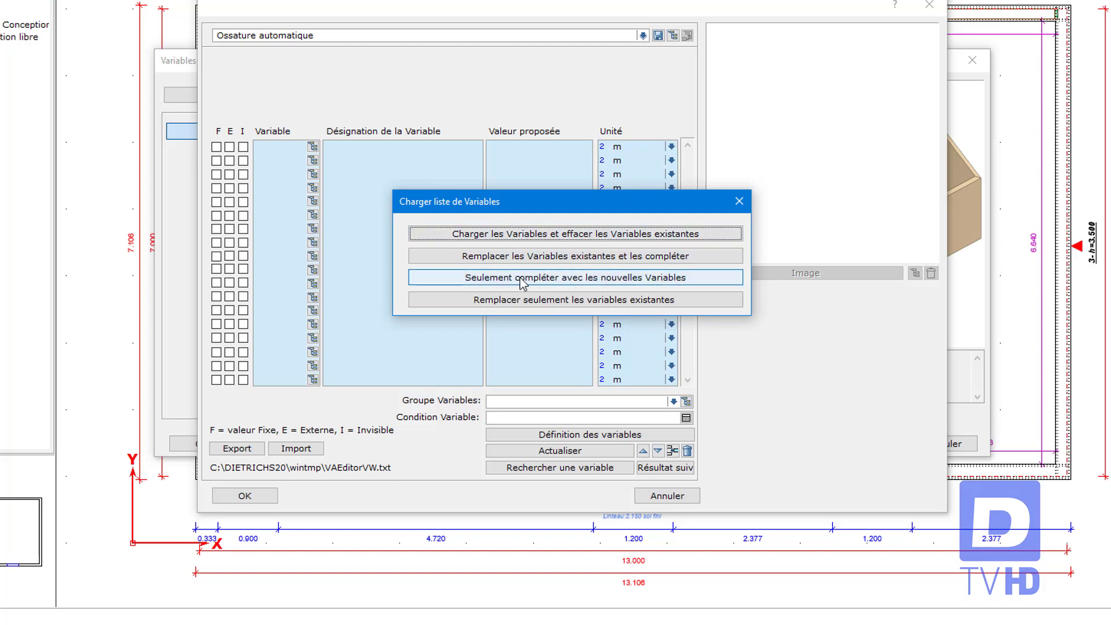
left_click(588, 282)
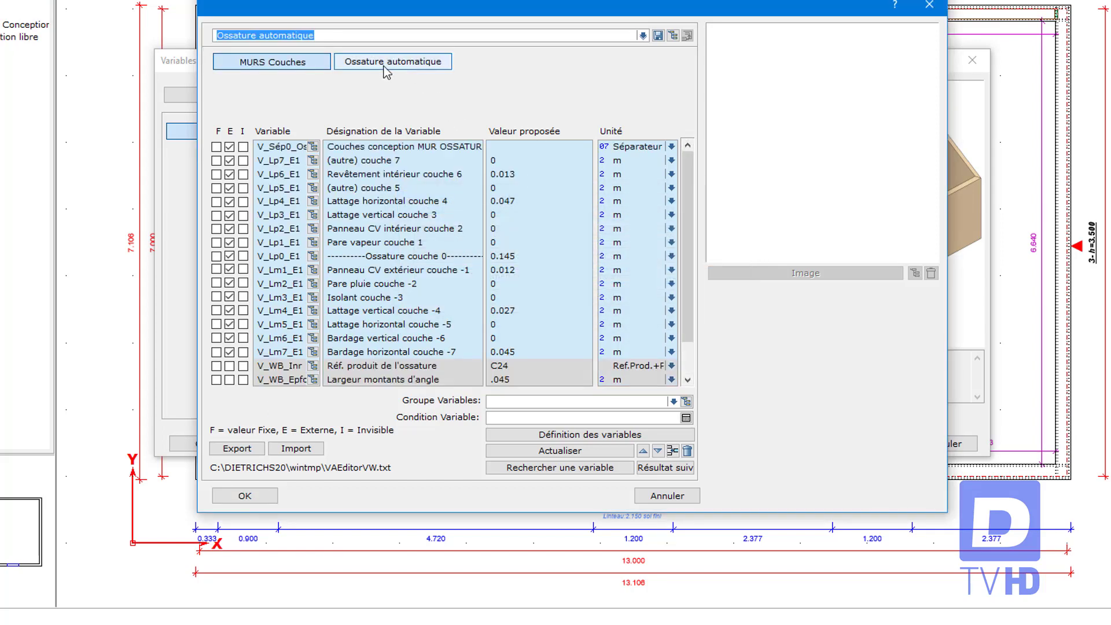
left_click(405, 62)
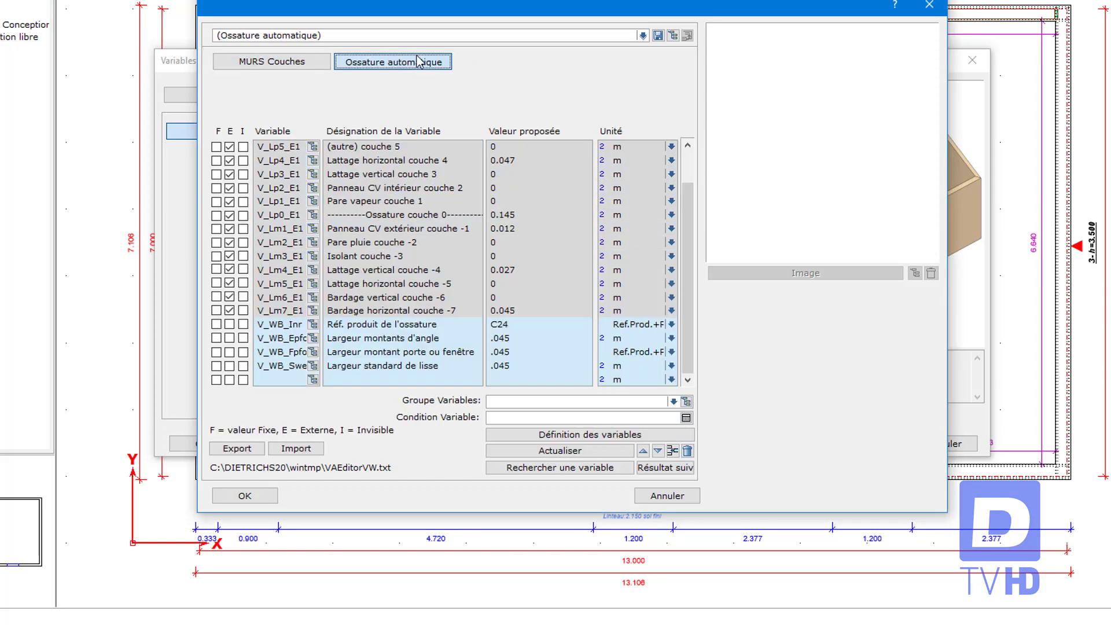
left_click(244, 495)
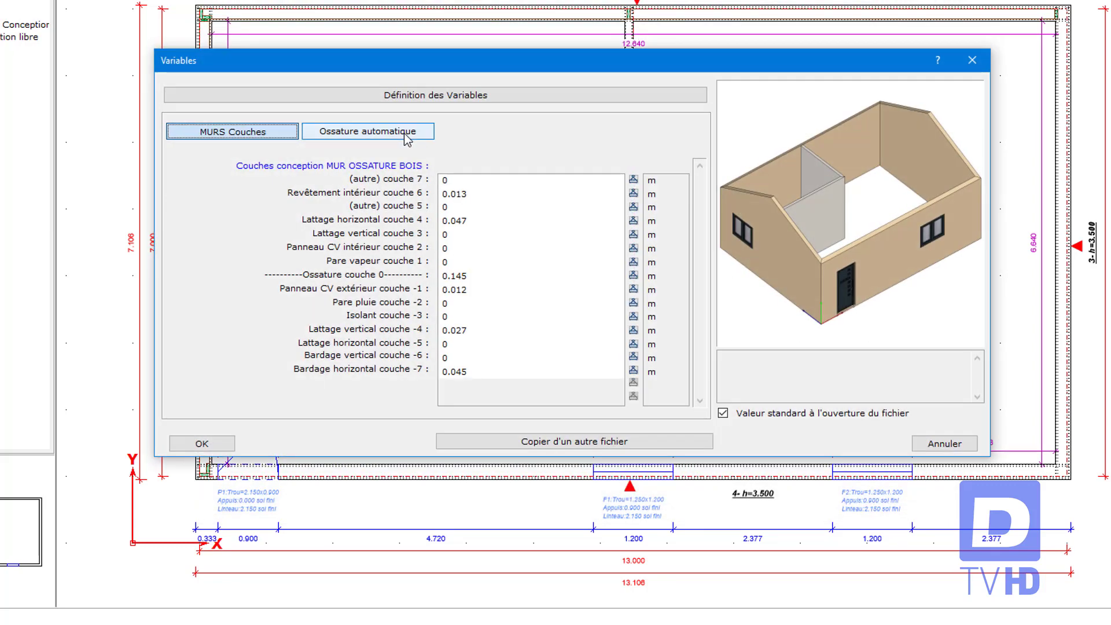
Review the Ossature automatique group's corner stud width and standard plate width variables, and accept the project variables.
left_click(407, 137)
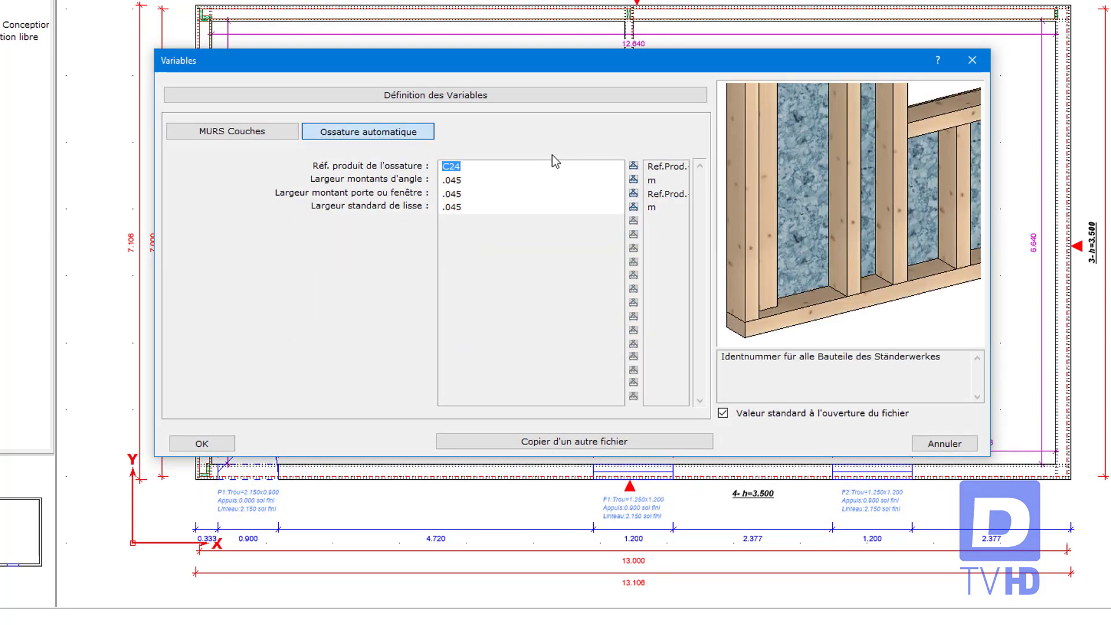
left_click(486, 180)
left_click(481, 208)
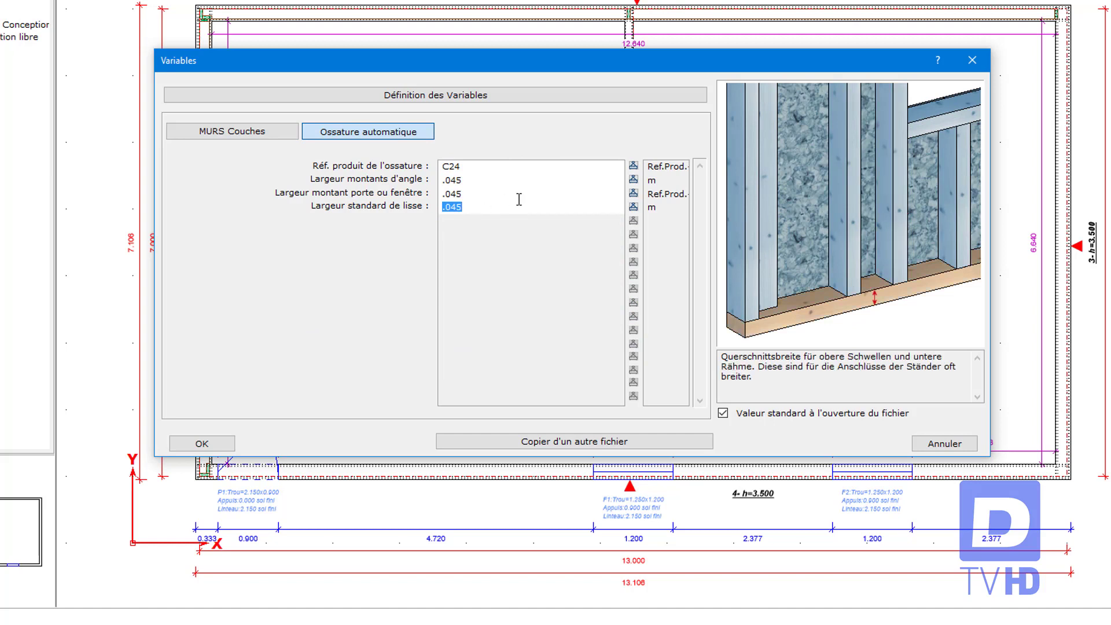
left_click(214, 445)
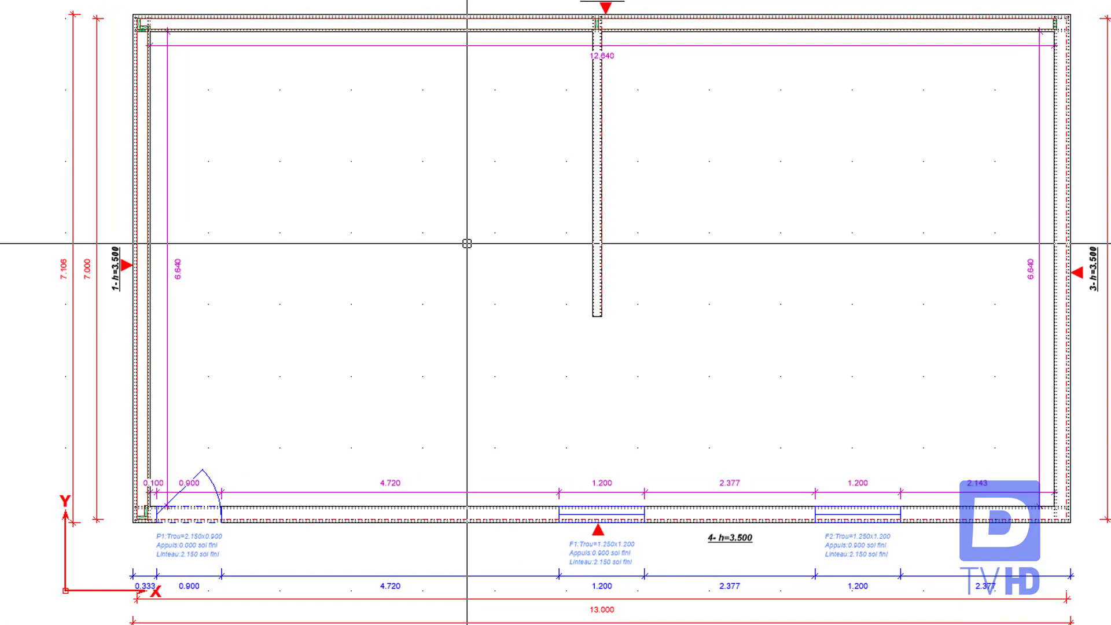